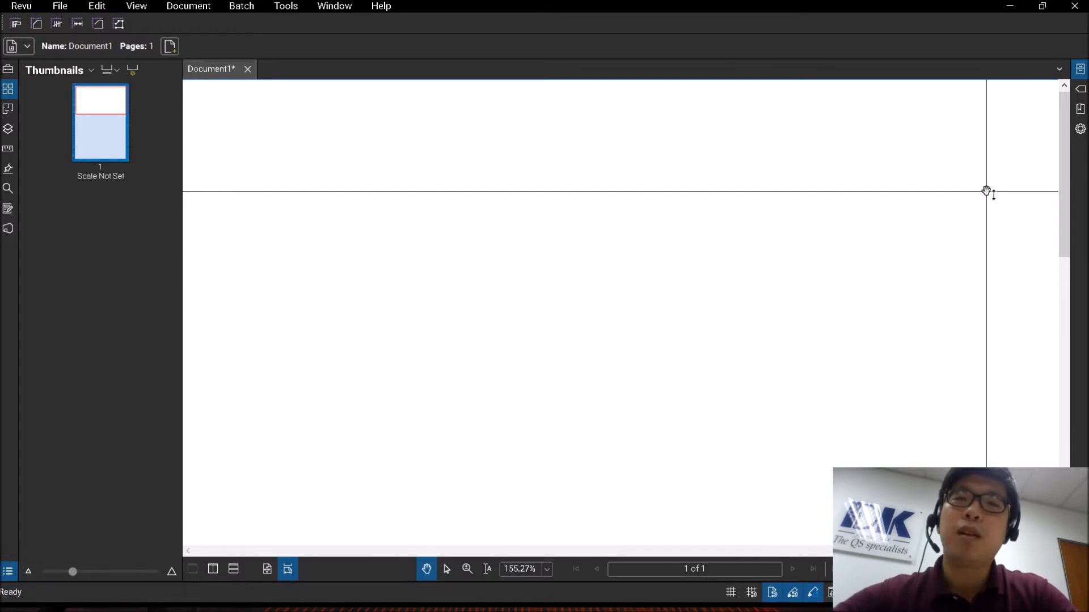
Create a new blank stamp with the subject "DK Company Stamp", keeping the default size and colors.
click(296, 8)
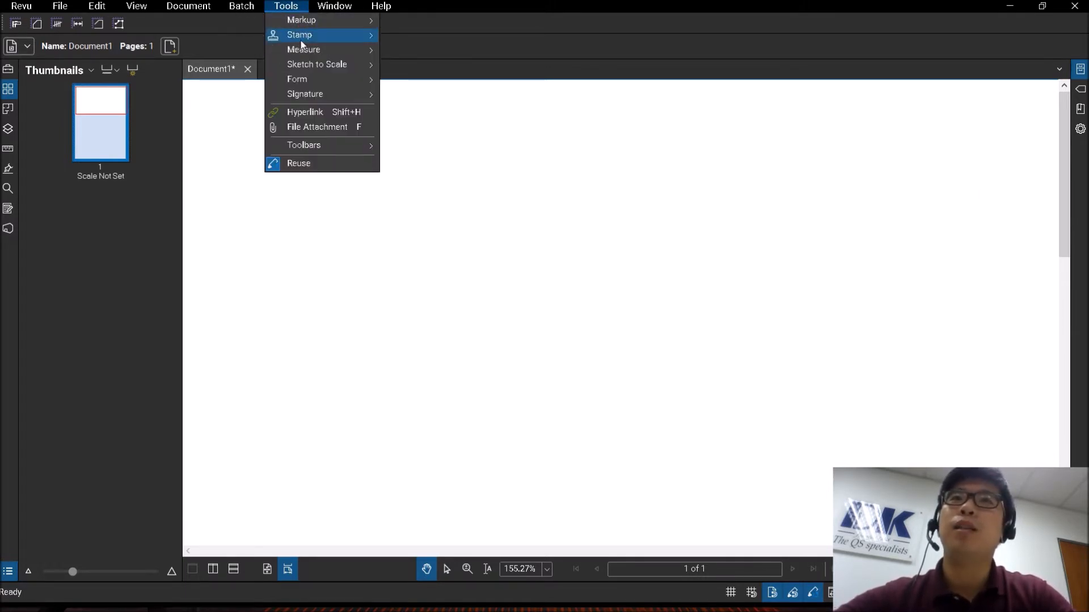
mouse_move(317, 34)
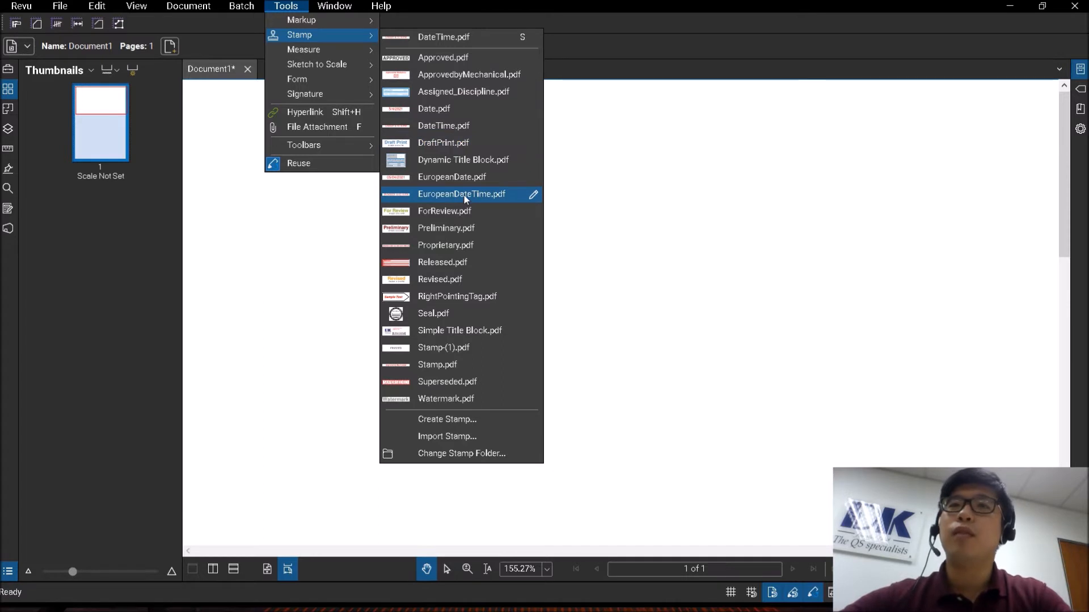
click(440, 419)
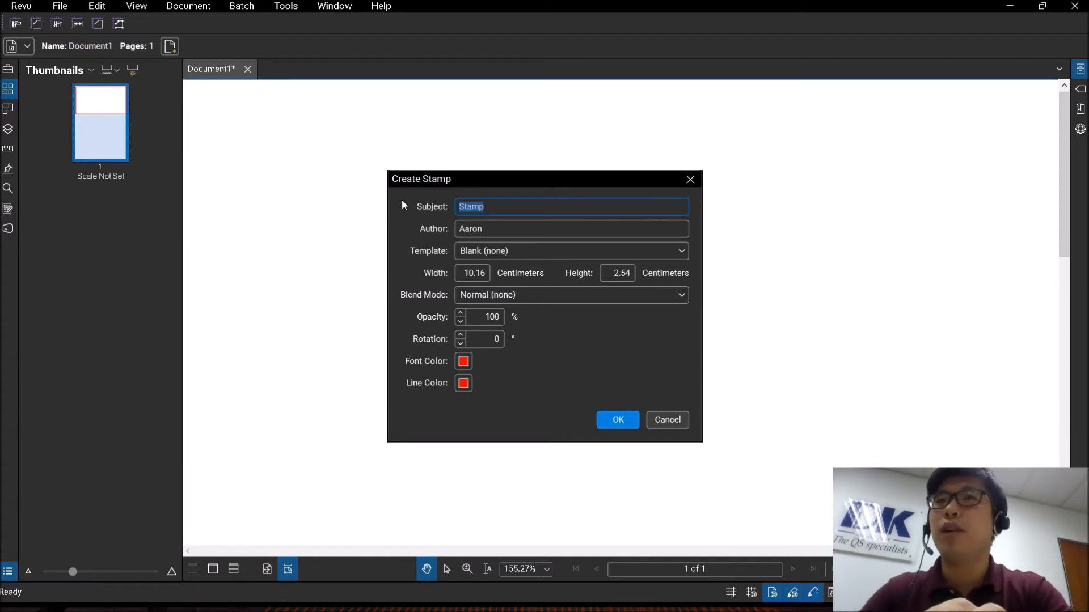
text(DK Company)
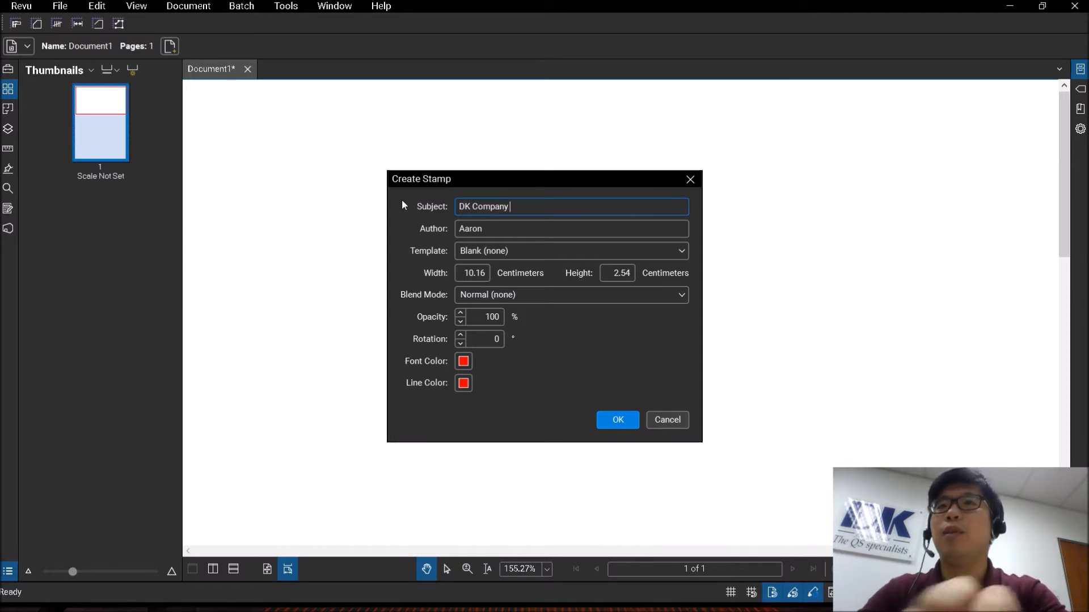
text( Stamp)
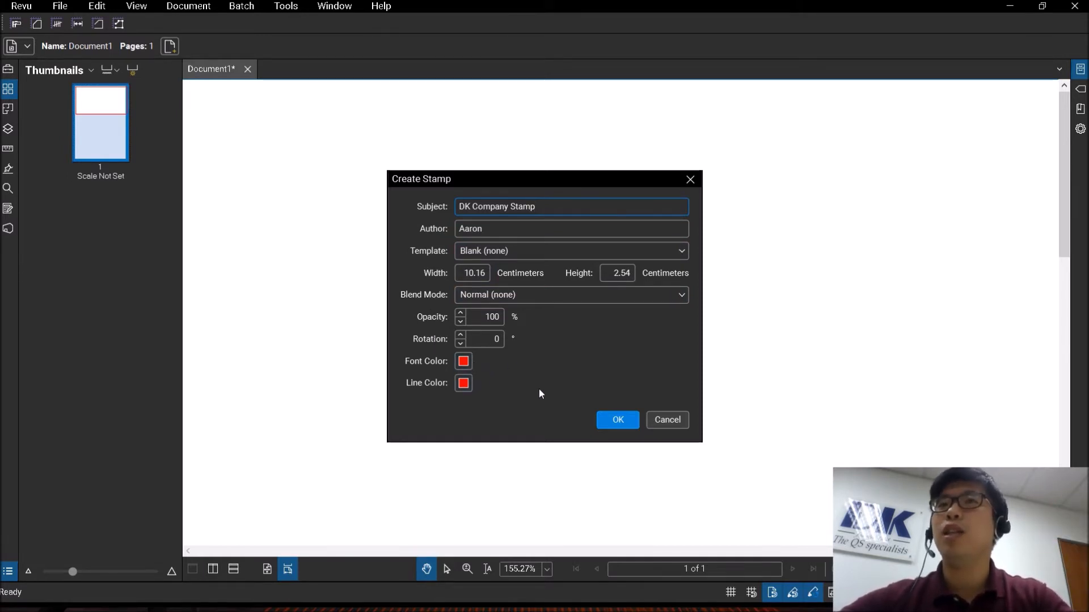
click(616, 419)
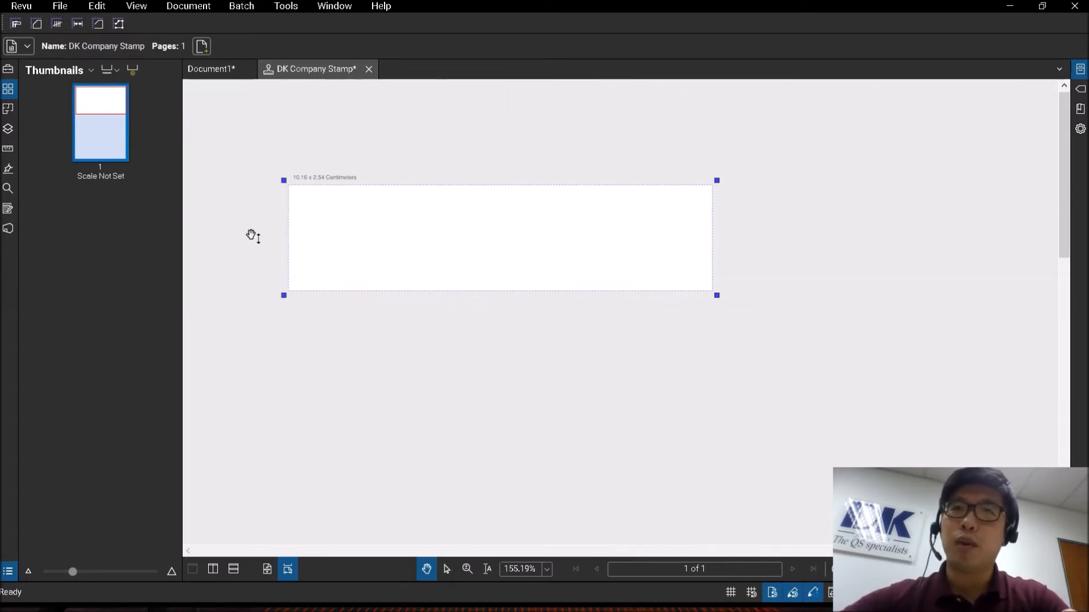
key(ctrl)
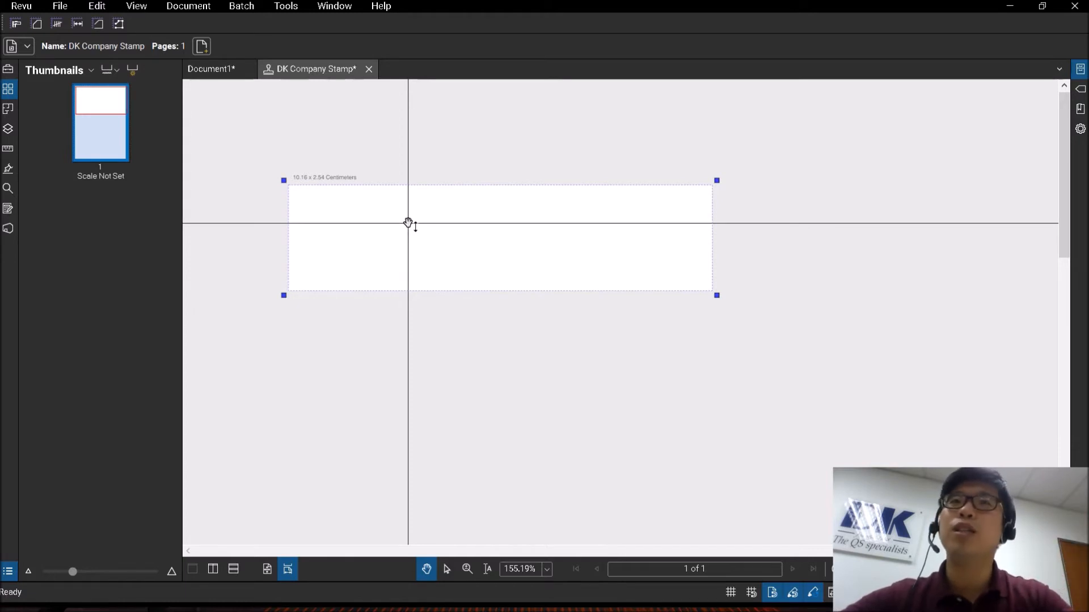
Insert the image DK-Logo.jpg at the left side of the blank stamp.
click(296, 8)
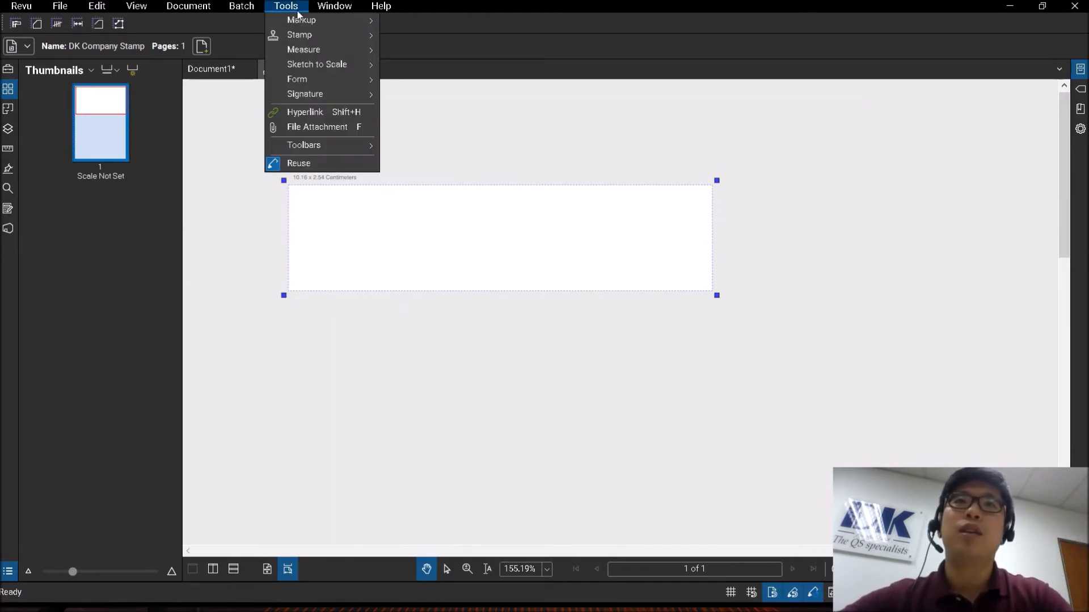
mouse_move(352, 22)
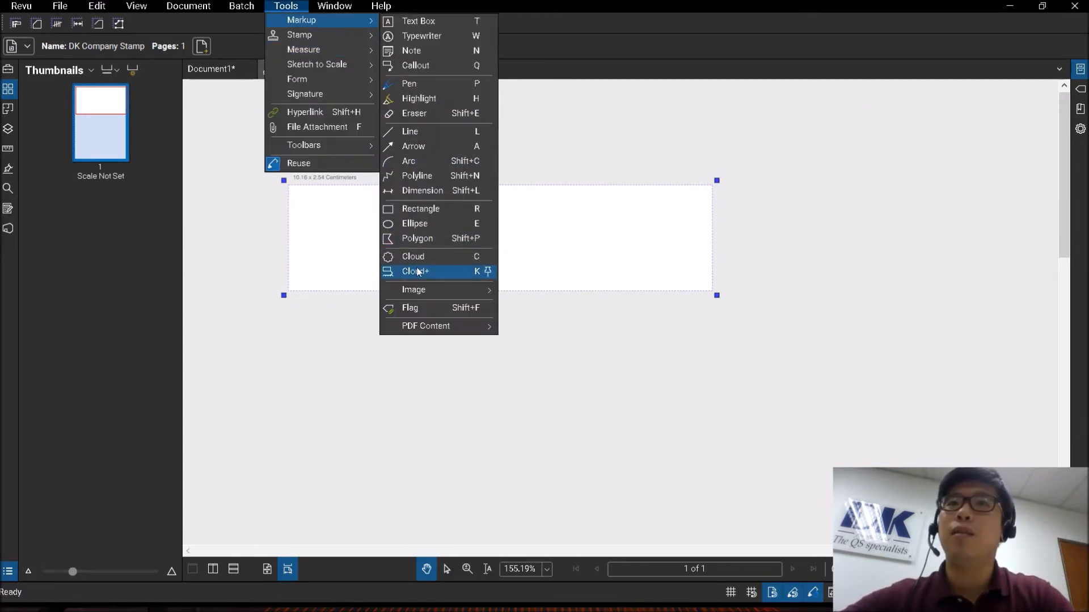
mouse_move(420, 292)
click(529, 288)
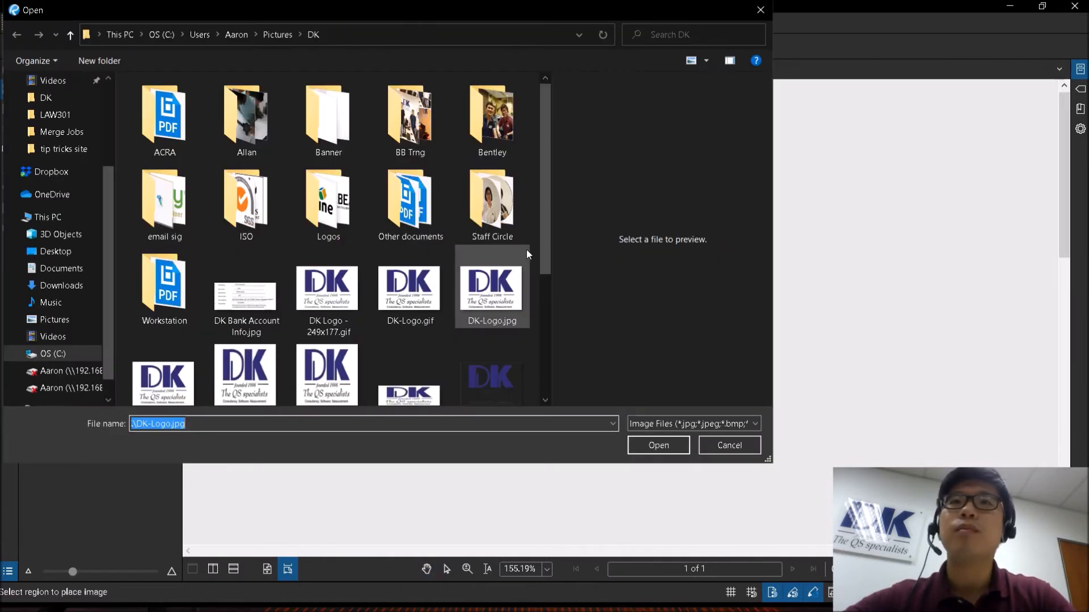
double_click(491, 288)
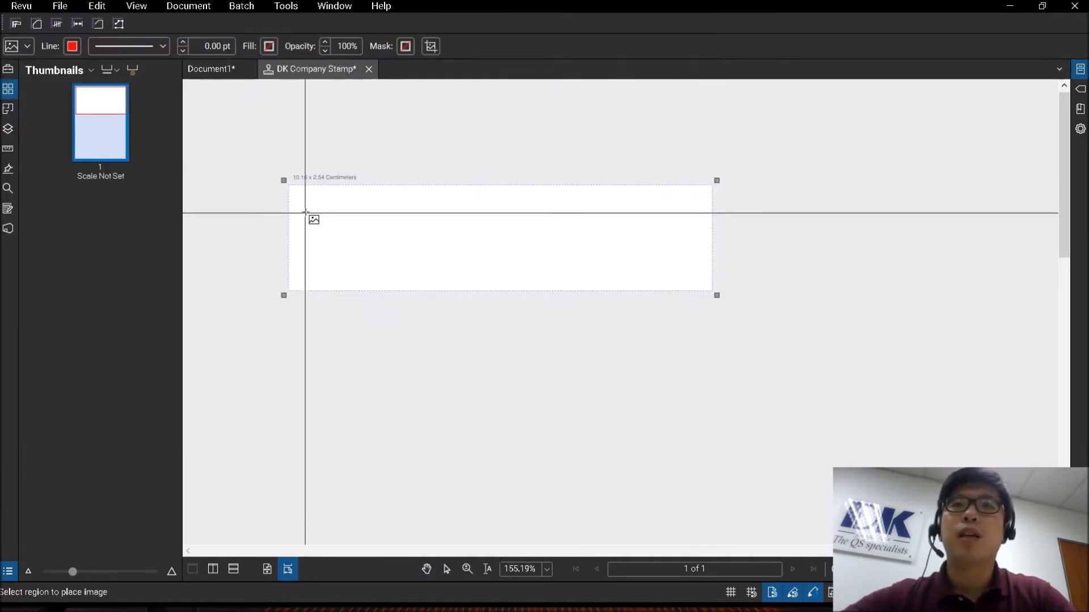
drag(303, 204, 352, 228)
key(Escape)
click(441, 218)
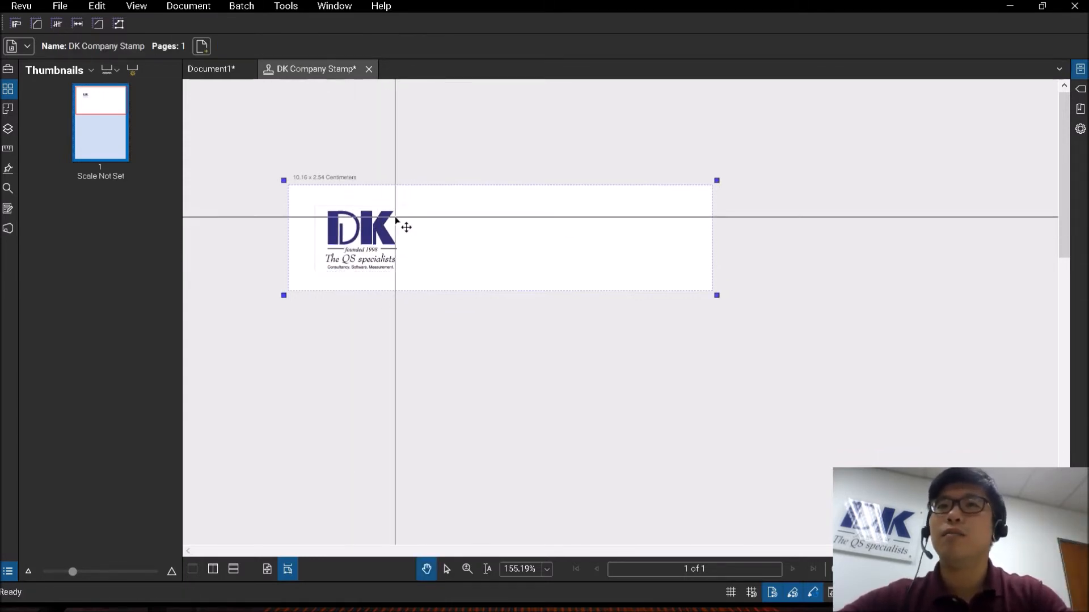
click(290, 6)
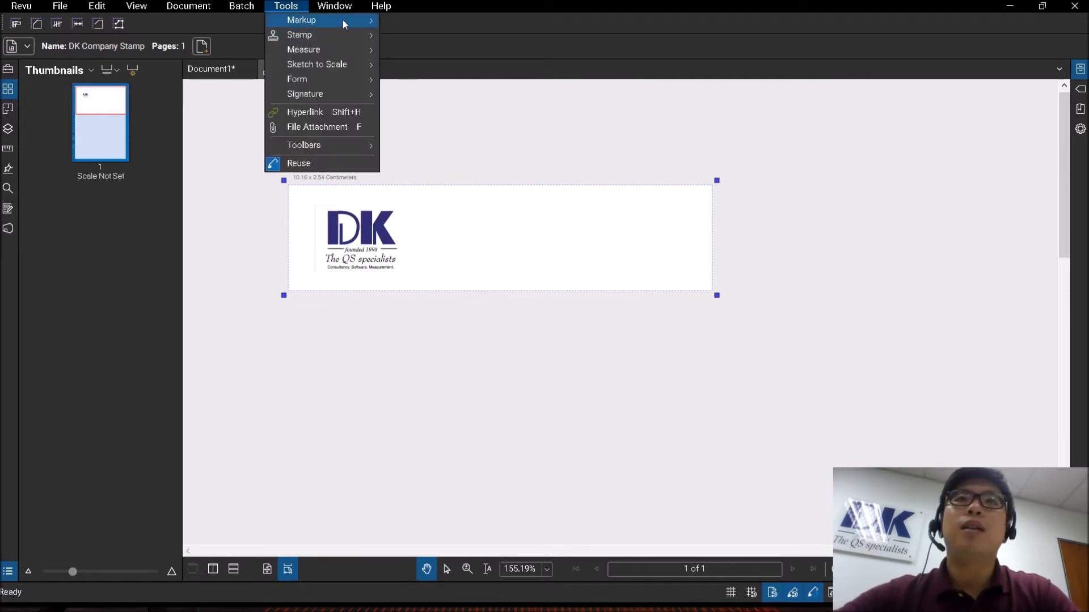
mouse_move(342, 20)
click(437, 83)
Draw a vertical line just right of the logo, about as tall as the logo, and select it.
click(293, 7)
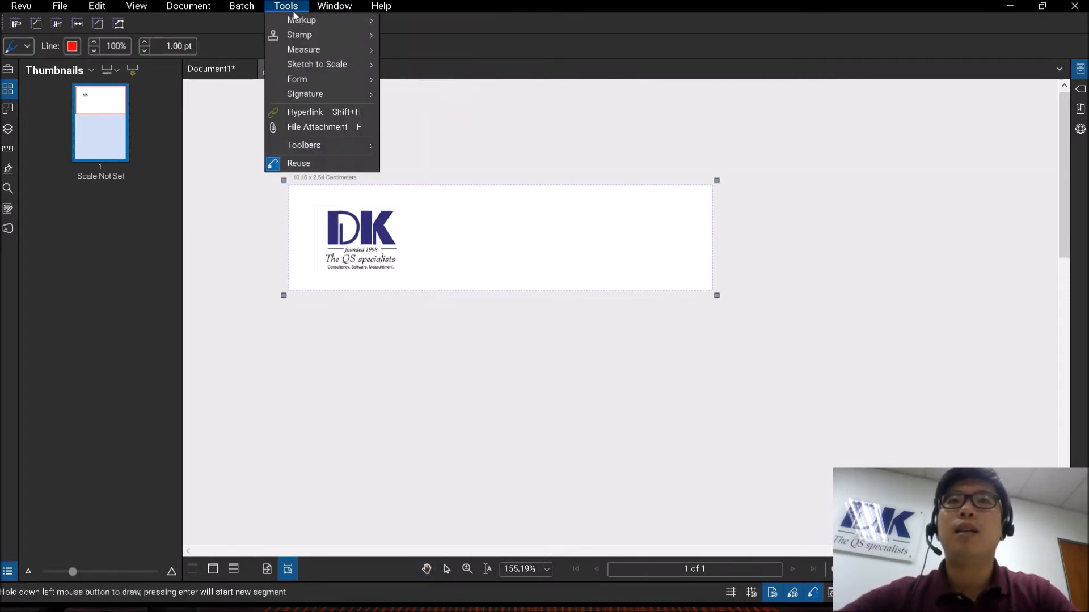
mouse_move(300, 19)
click(397, 130)
drag(437, 207, 437, 271)
key(Escape)
click(438, 238)
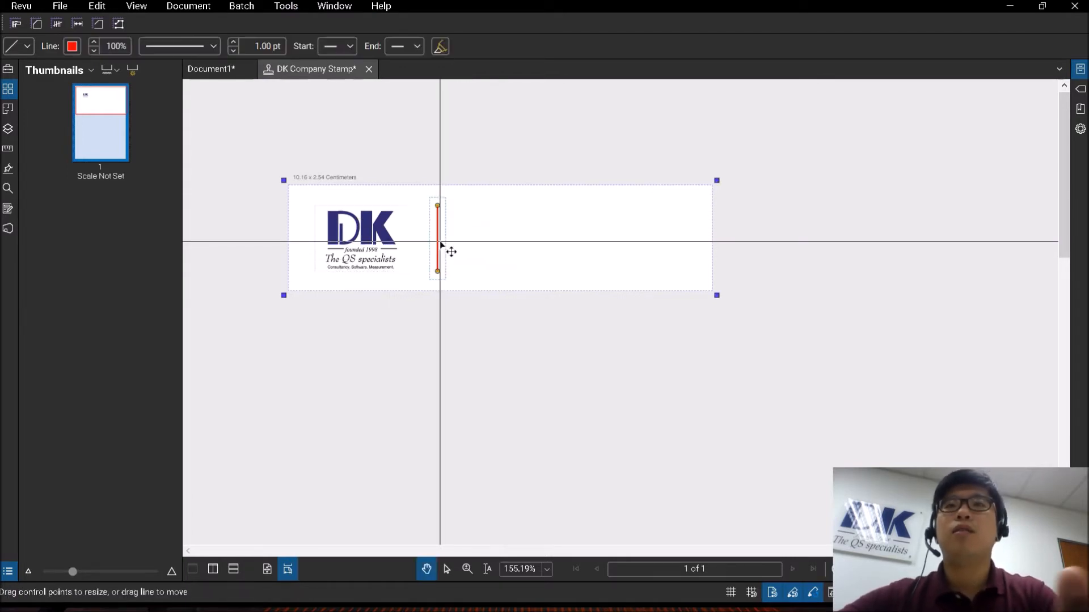
Set the vertical line's color to blue and its line width to 4.00.
click(1080, 129)
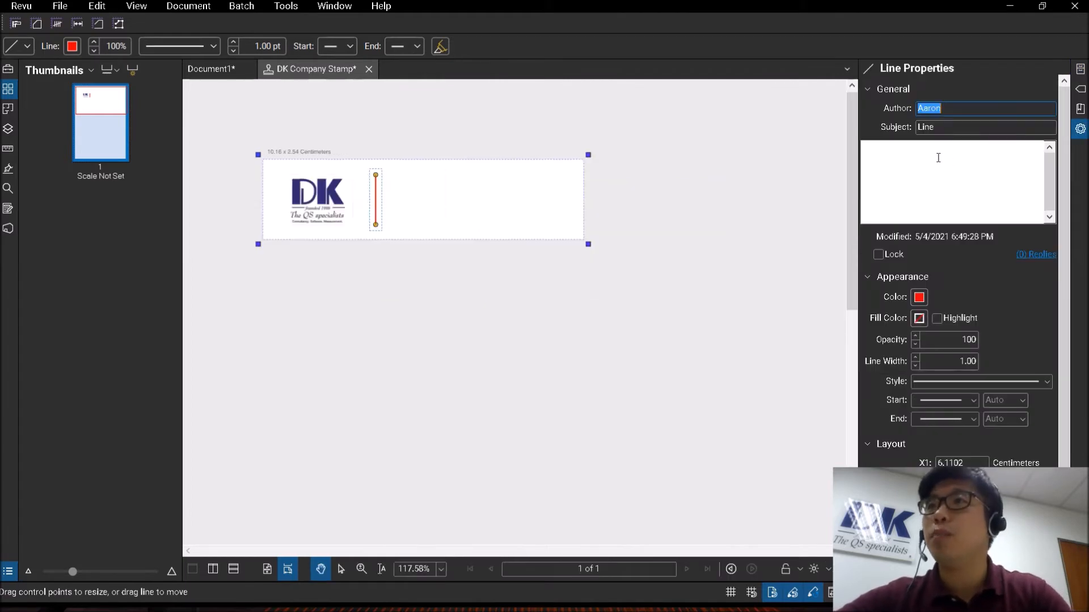
click(919, 297)
click(980, 360)
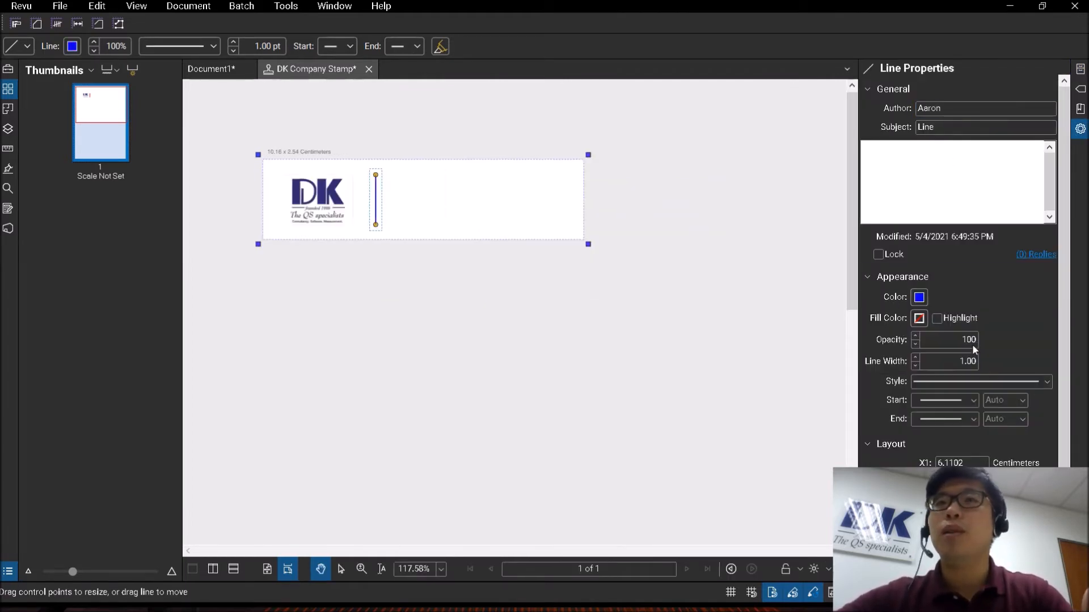
click(915, 358)
click(915, 357)
click(914, 357)
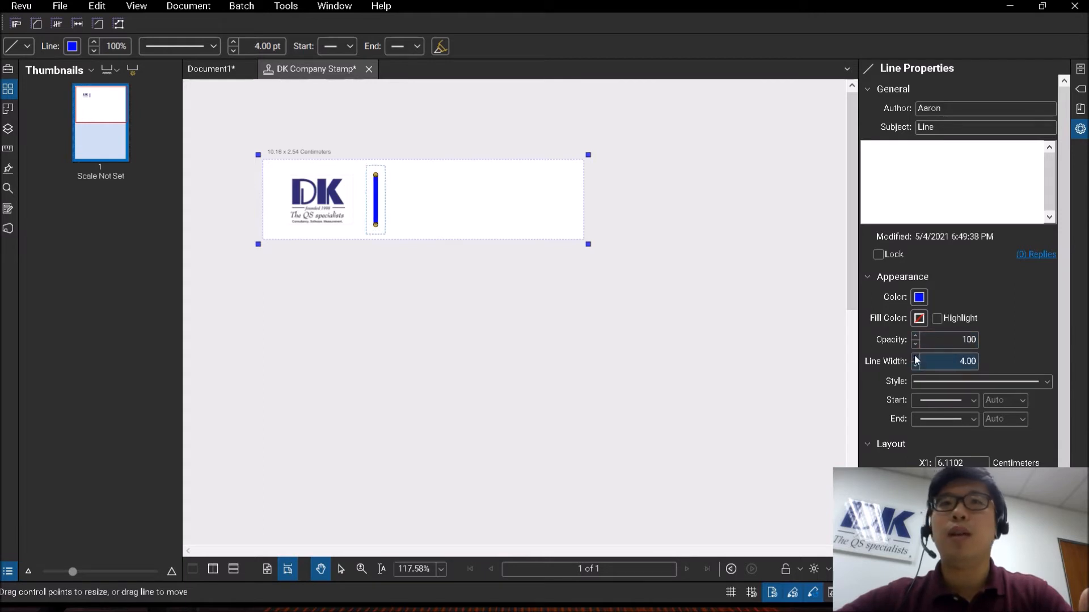
click(534, 291)
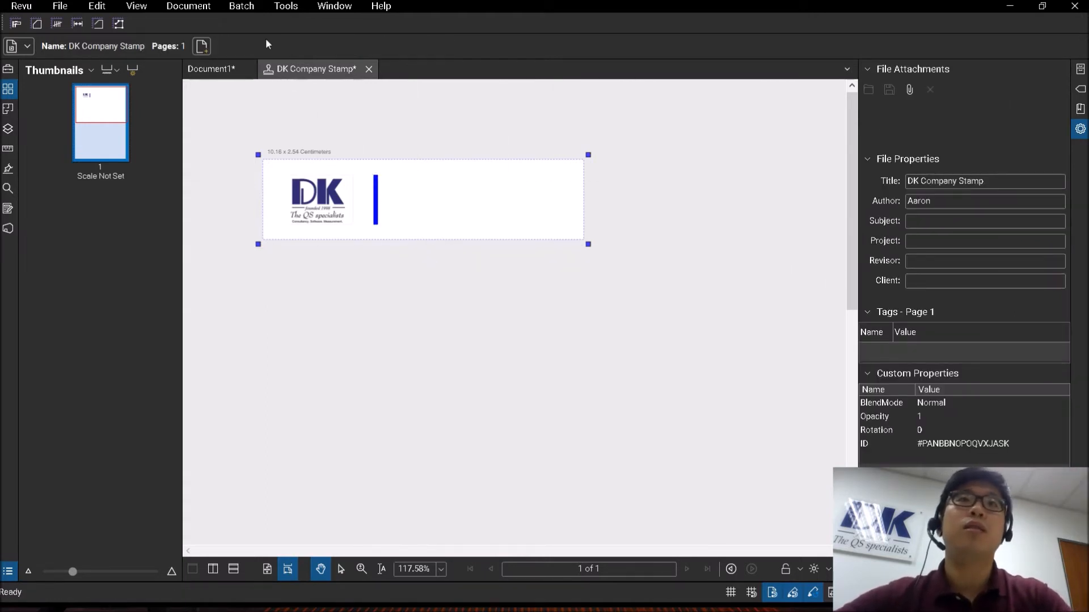
Add a text box right of the blue line containing the company's postal address on three lines.
click(281, 7)
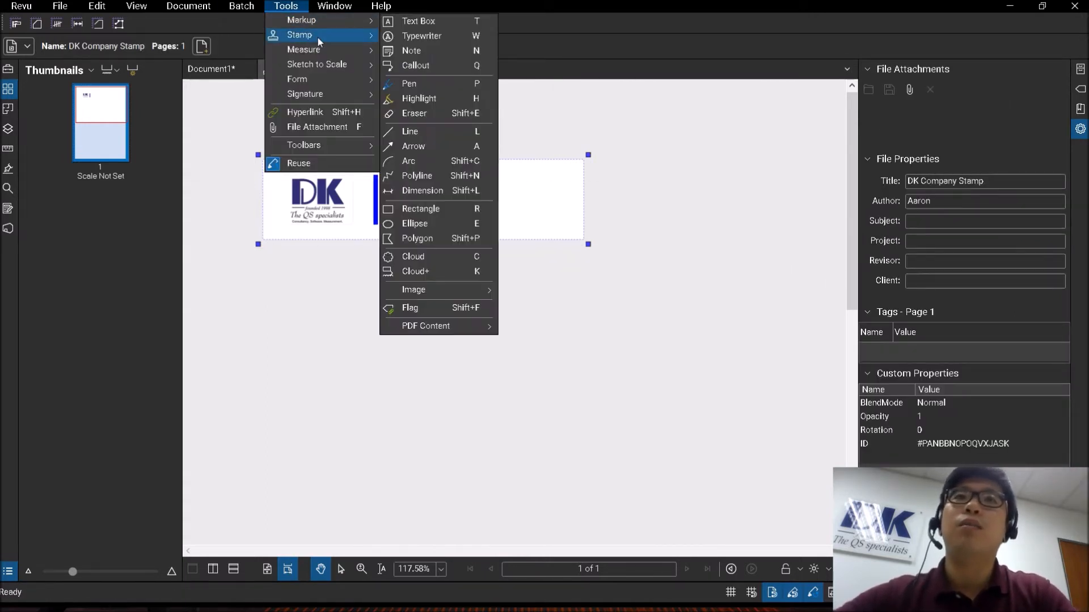
mouse_move(329, 25)
click(426, 22)
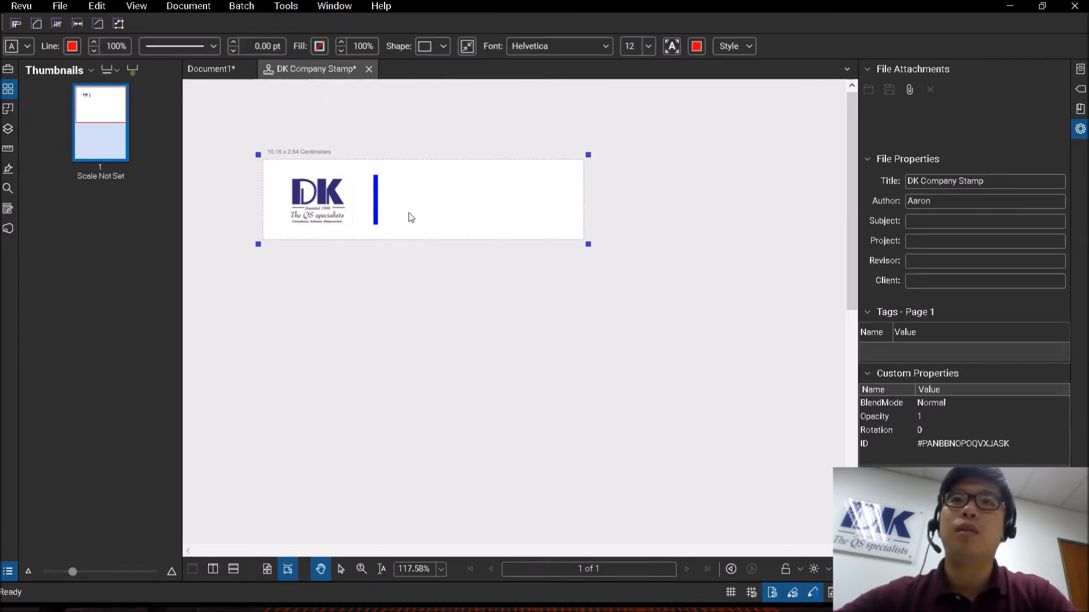
scroll(384, 175, up, 3)
drag(398, 178, 618, 261)
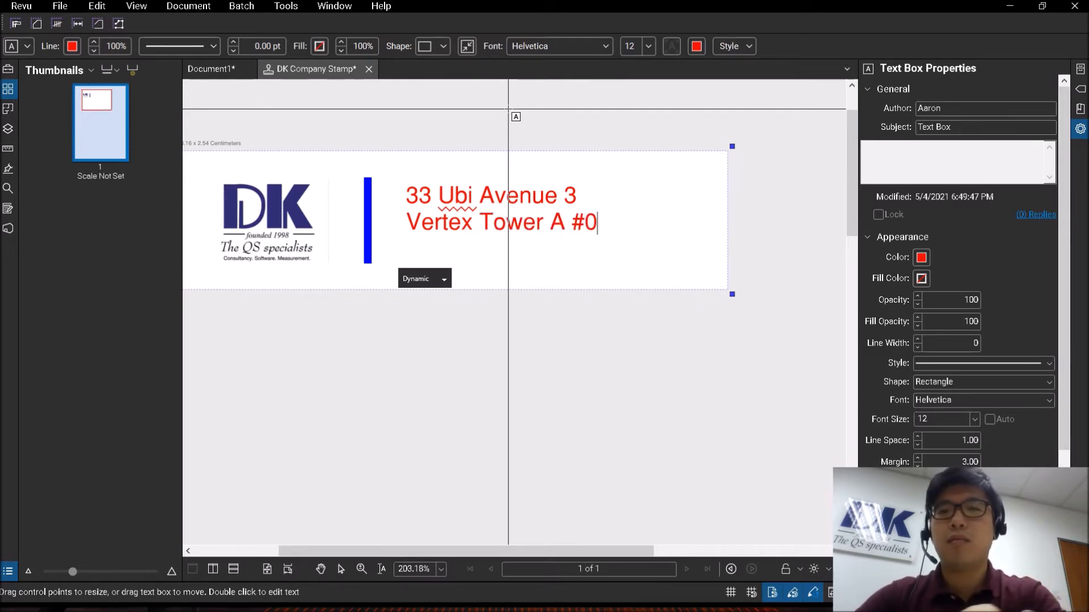
text(-54)
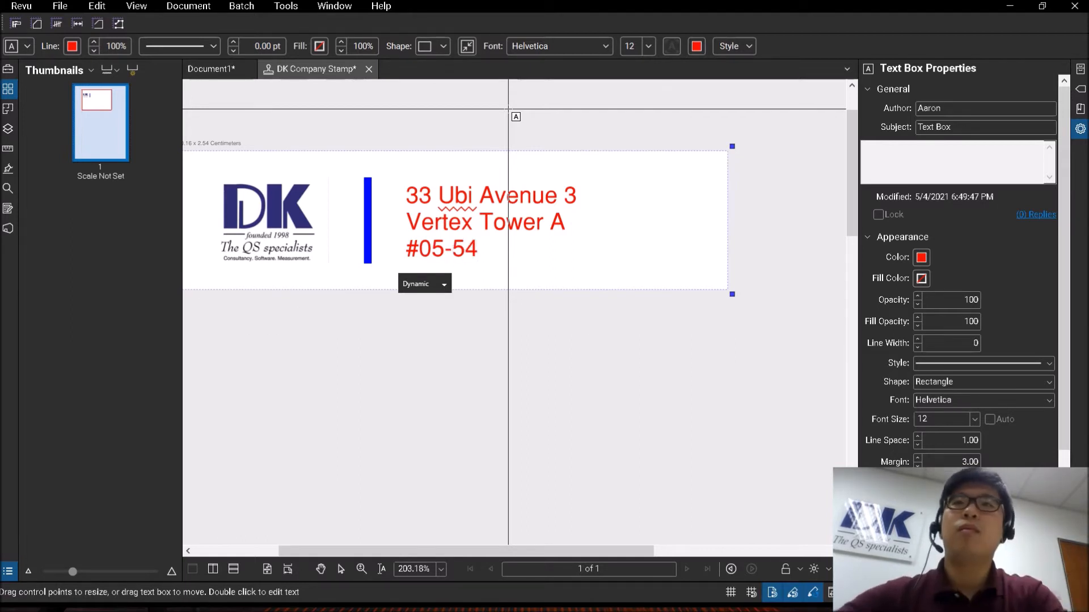
key(Escape)
key(Escape)
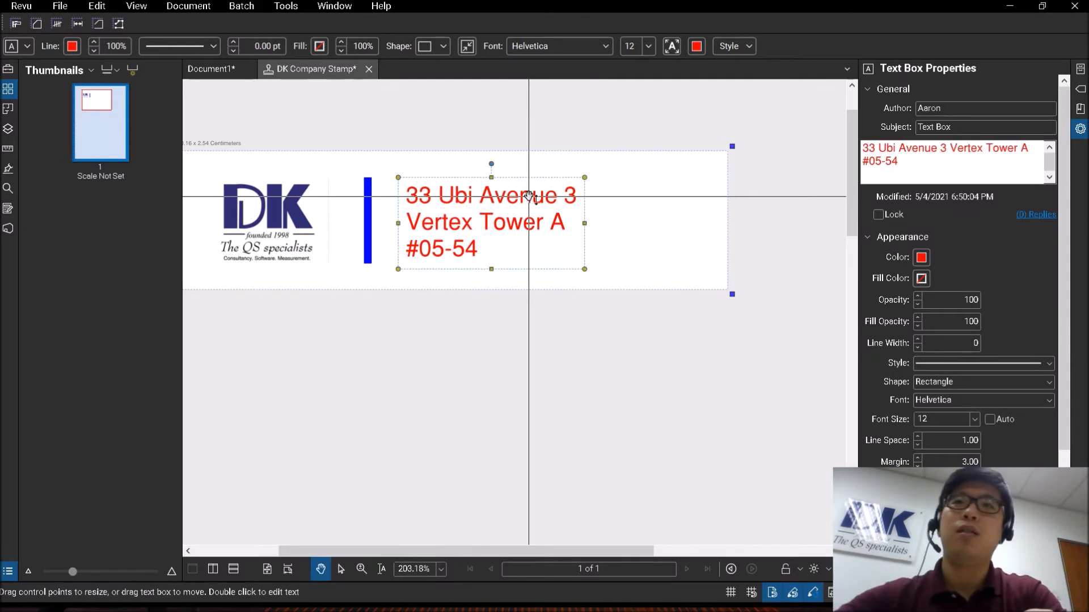
Change the font color of all the address text to blue and deselect the text box.
triple_click(533, 215)
key(ctrl+a)
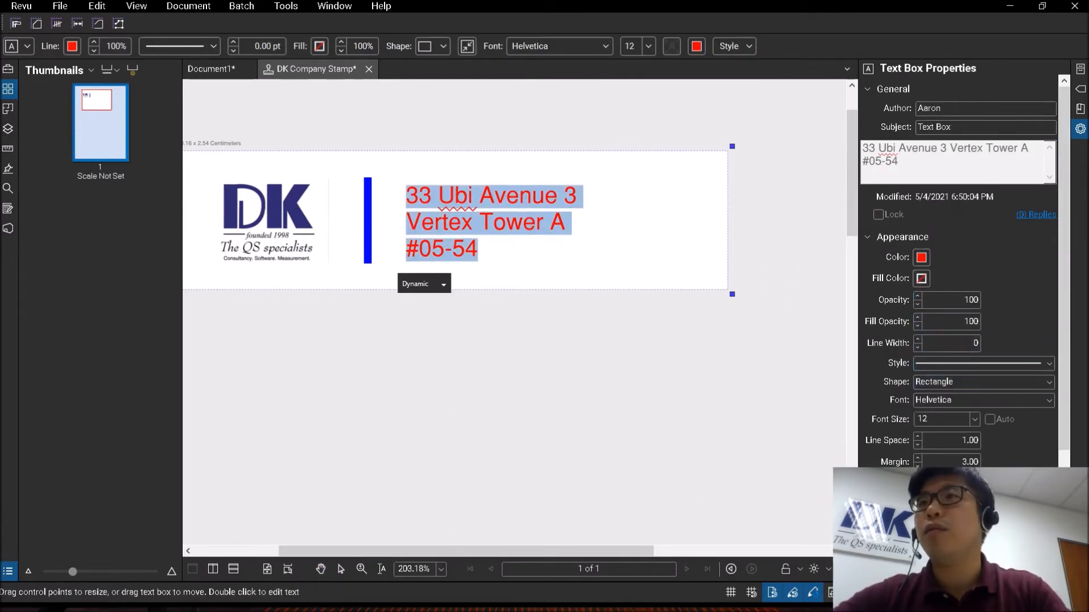
click(651, 229)
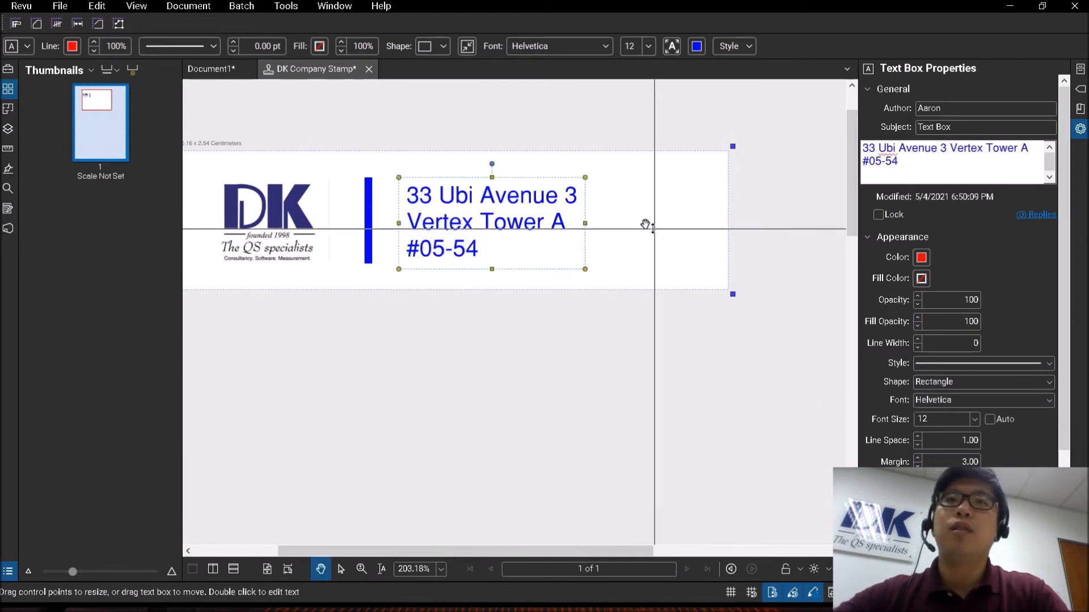
click(592, 222)
scroll(621, 245, down, 2)
scroll(604, 254, up, 1)
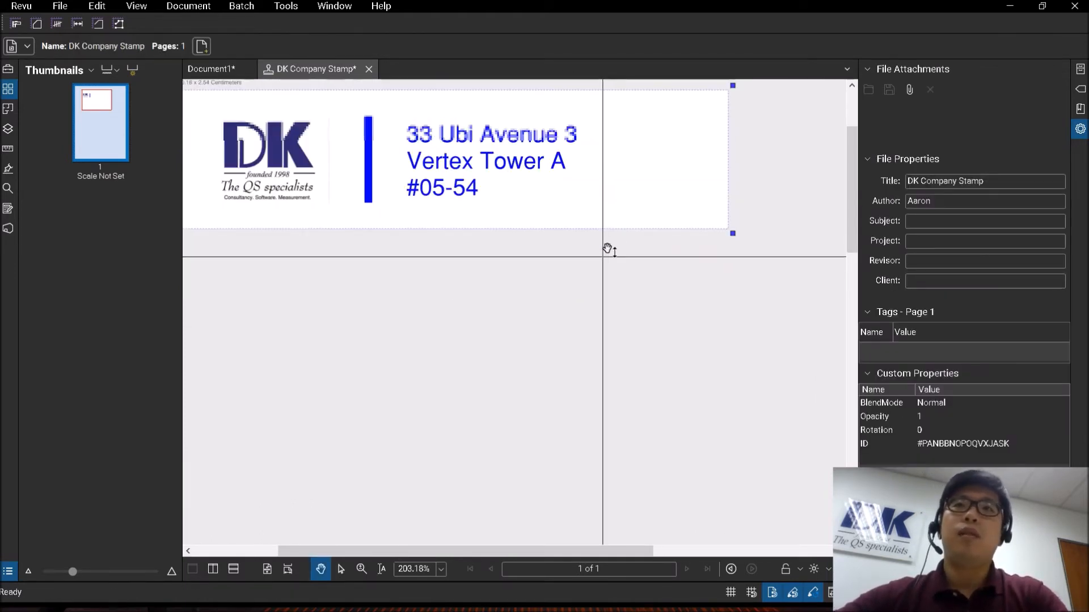
scroll(618, 281, down, 1)
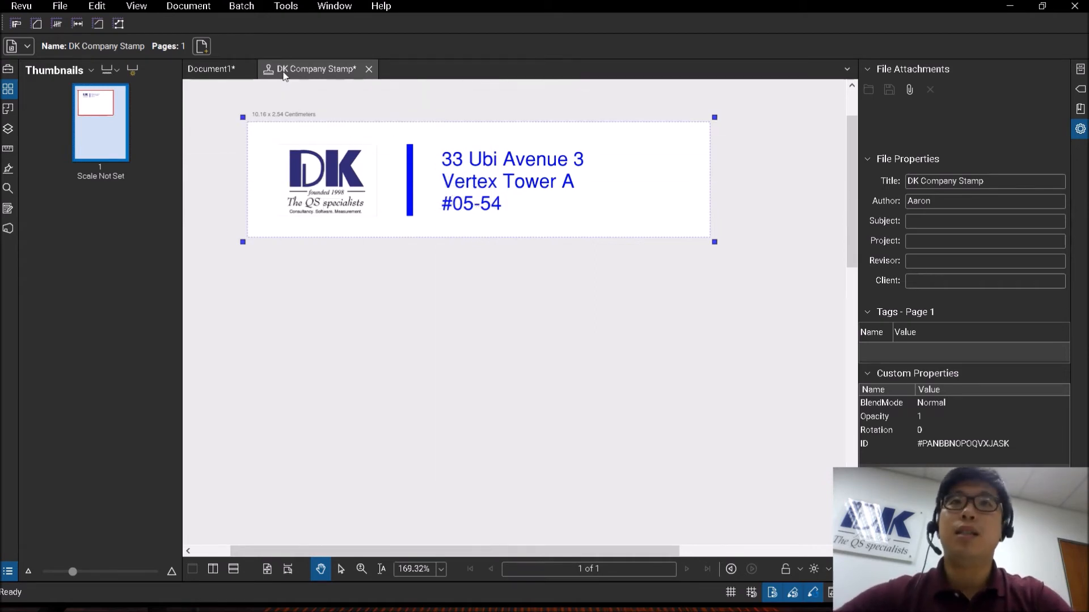
Save the stamp as DK Company Stamp.pdf in the Stamps folder and close its file.
right_click(312, 70)
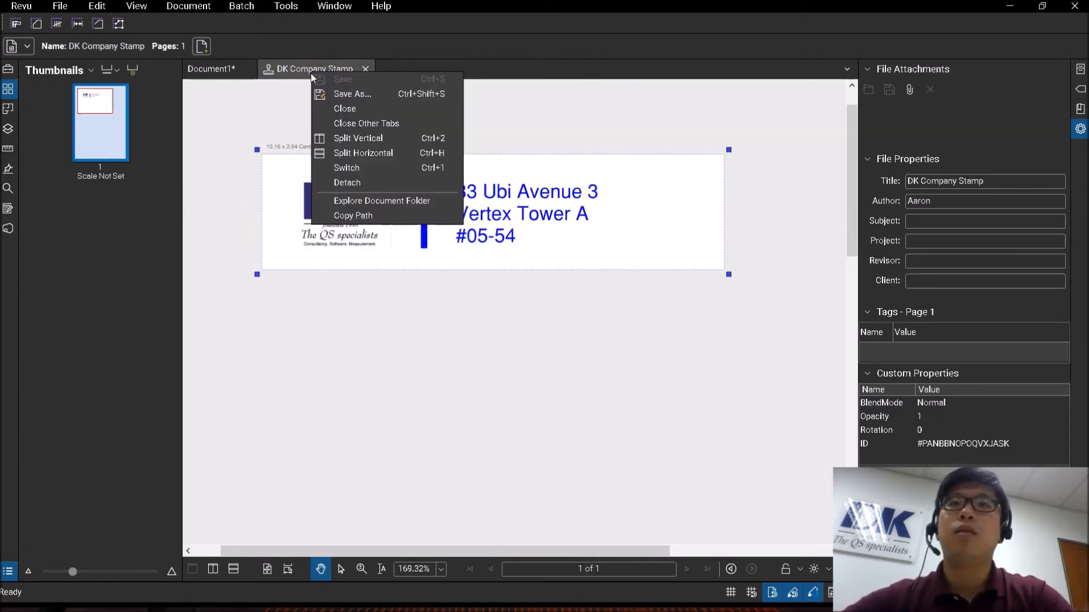
click(325, 94)
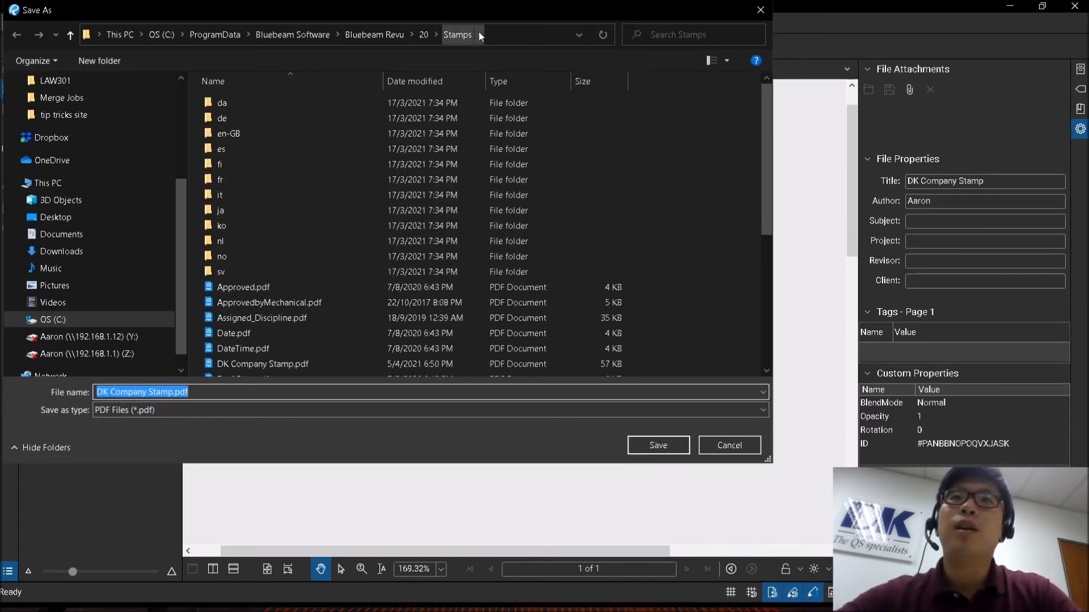
click(459, 35)
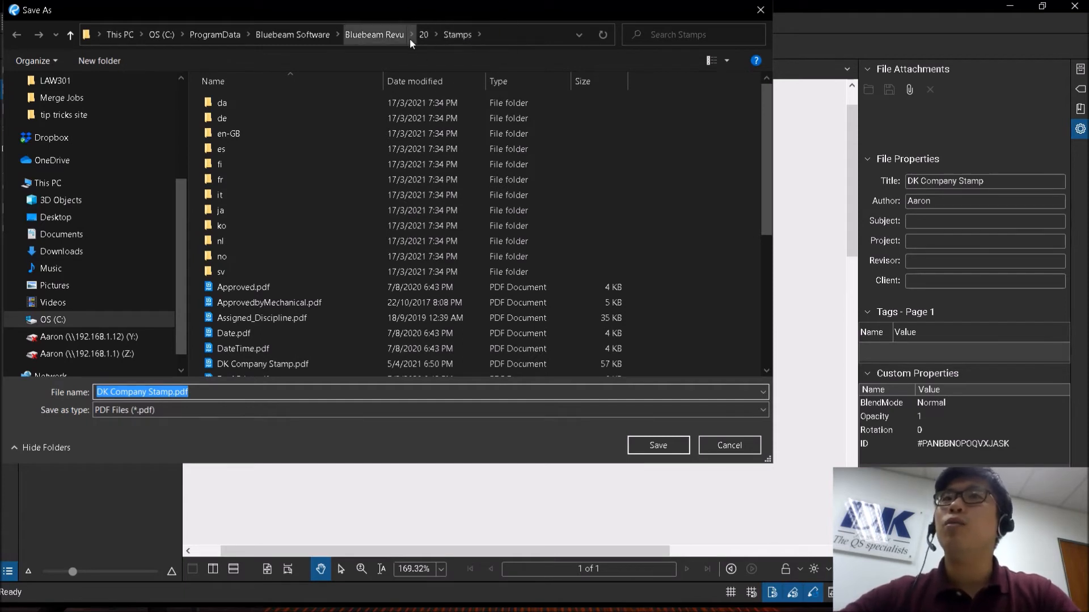
click(657, 447)
click(578, 315)
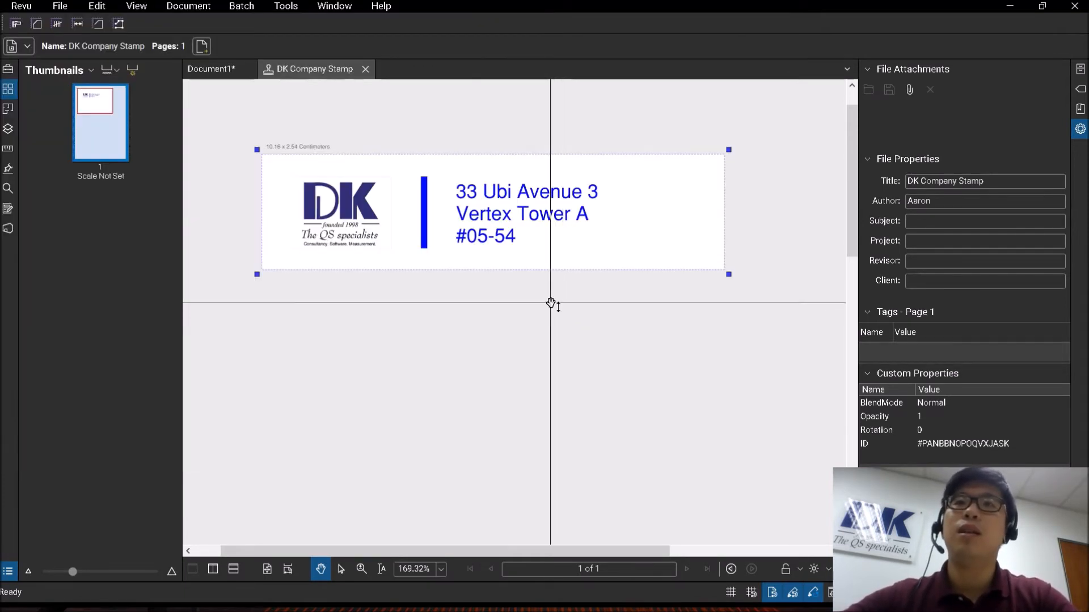
click(395, 69)
Place the DK Company Stamp.pdf stamp in the upper part of the blank page of Document1.
click(291, 8)
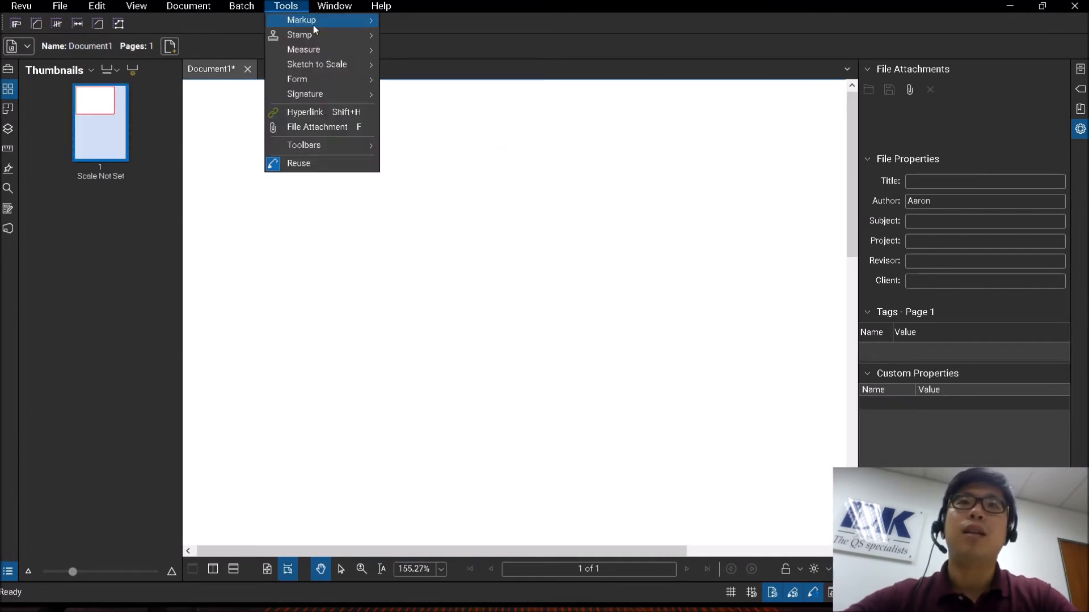
mouse_move(316, 33)
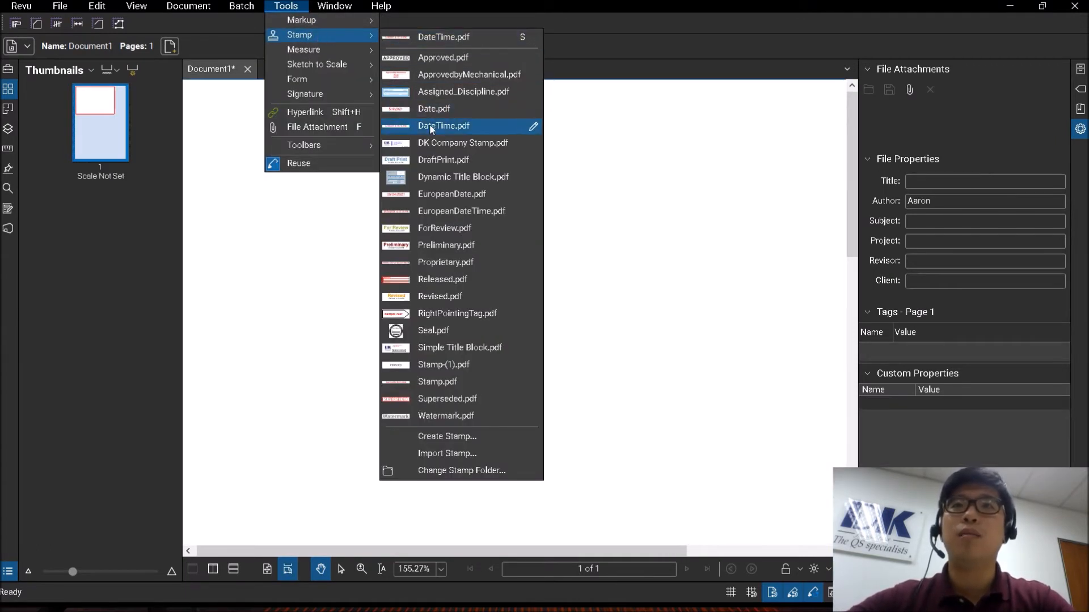
click(434, 145)
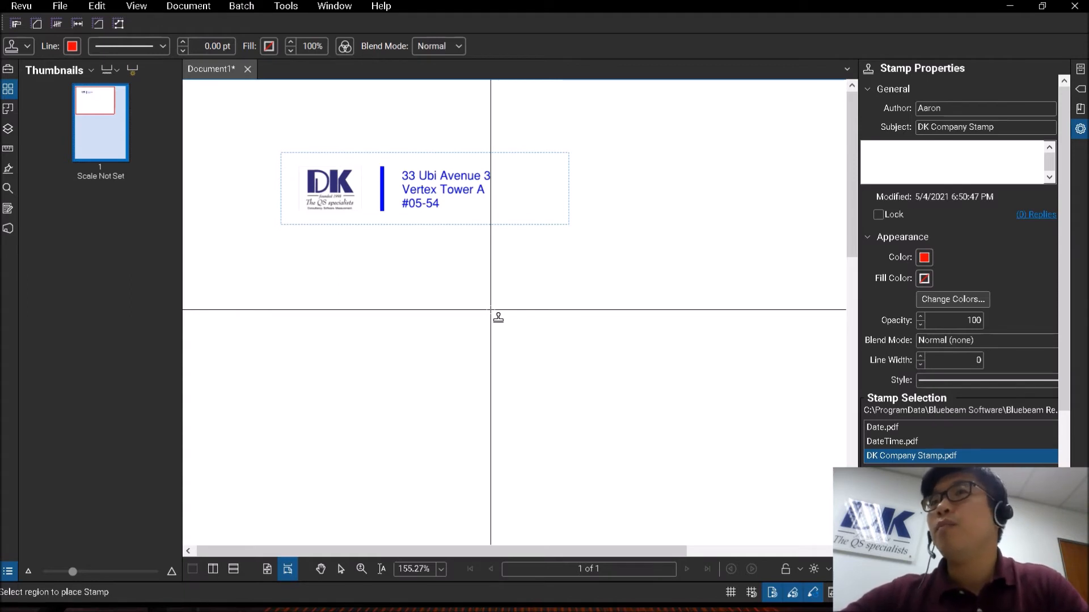
End the stamp placement and deselect the company stamp on the page.
key(Escape)
right_click(408, 189)
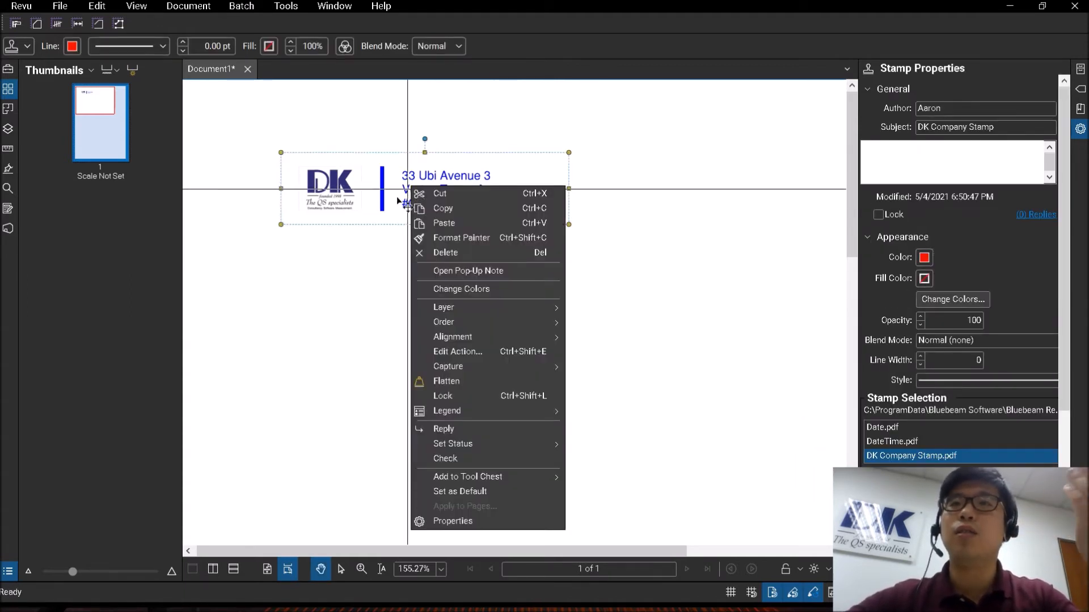
click(345, 259)
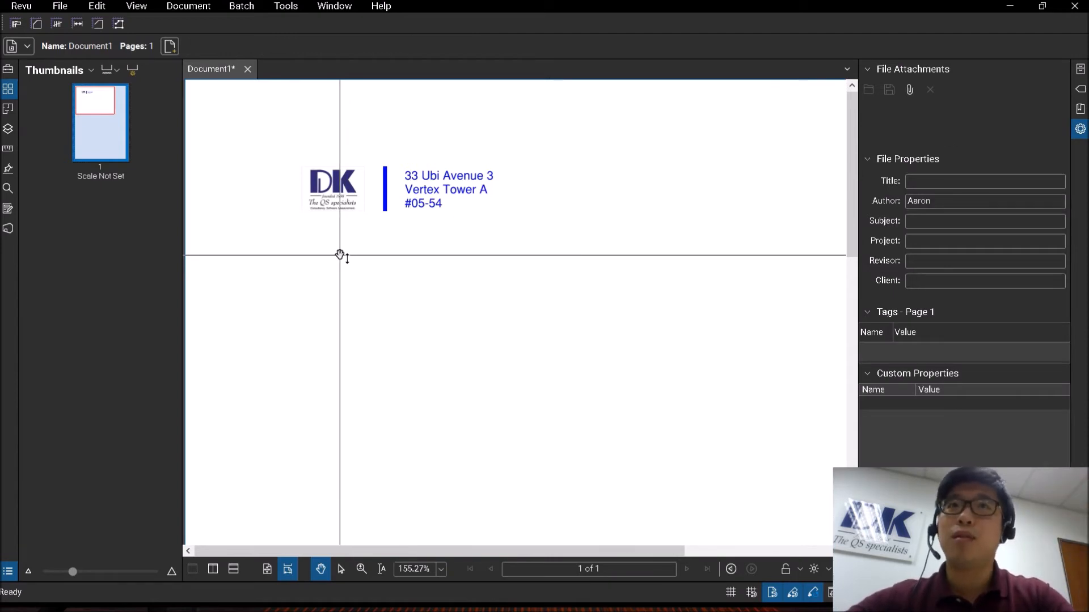
Create a new stamp from the blank template with the subject DK Approval Stamp.
click(288, 8)
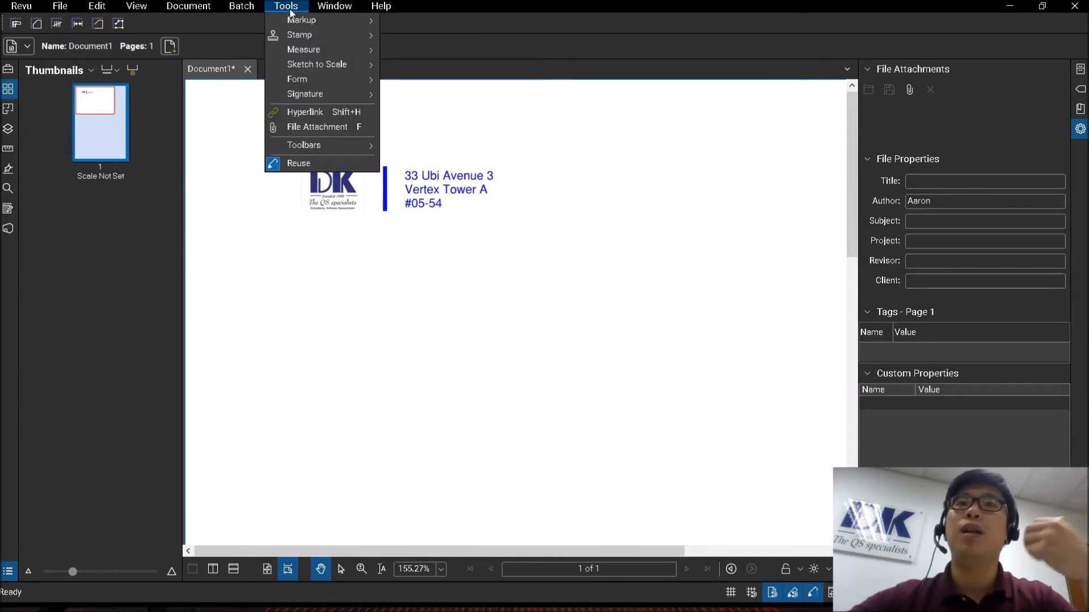
mouse_move(301, 21)
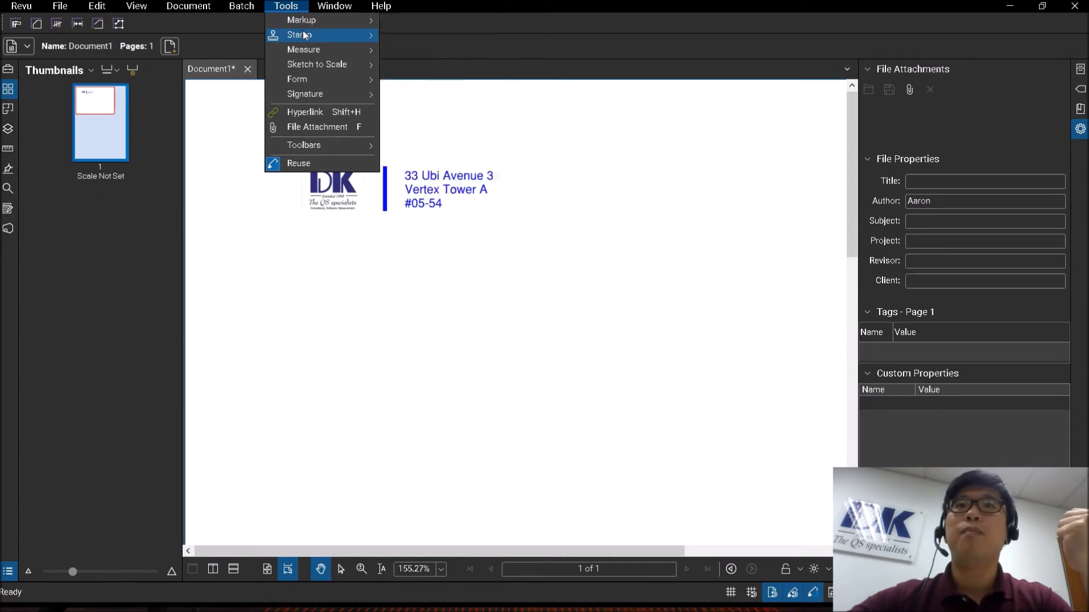
click(448, 437)
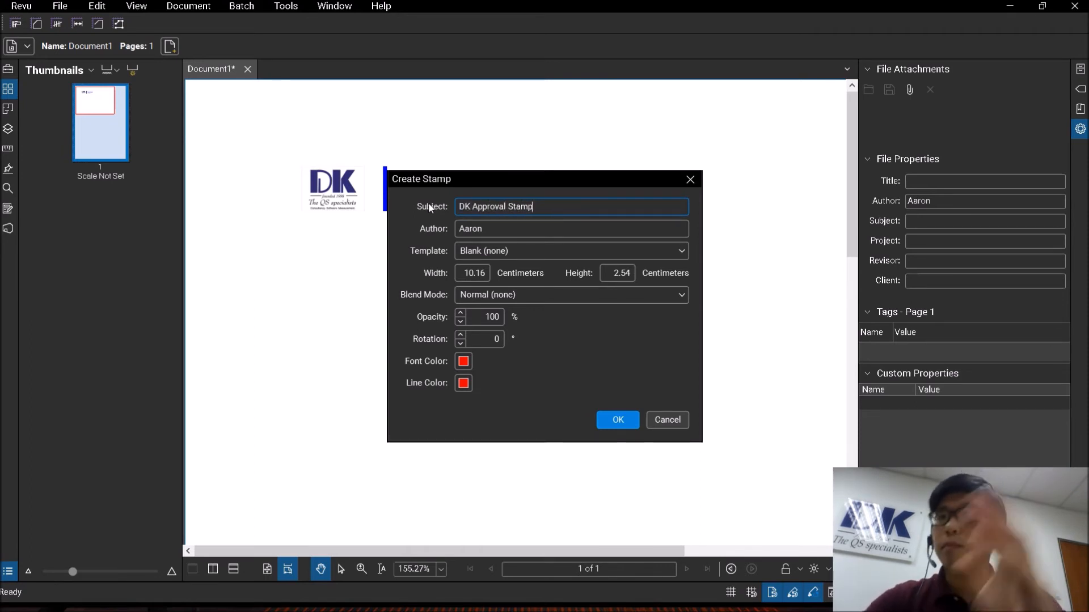
click(618, 420)
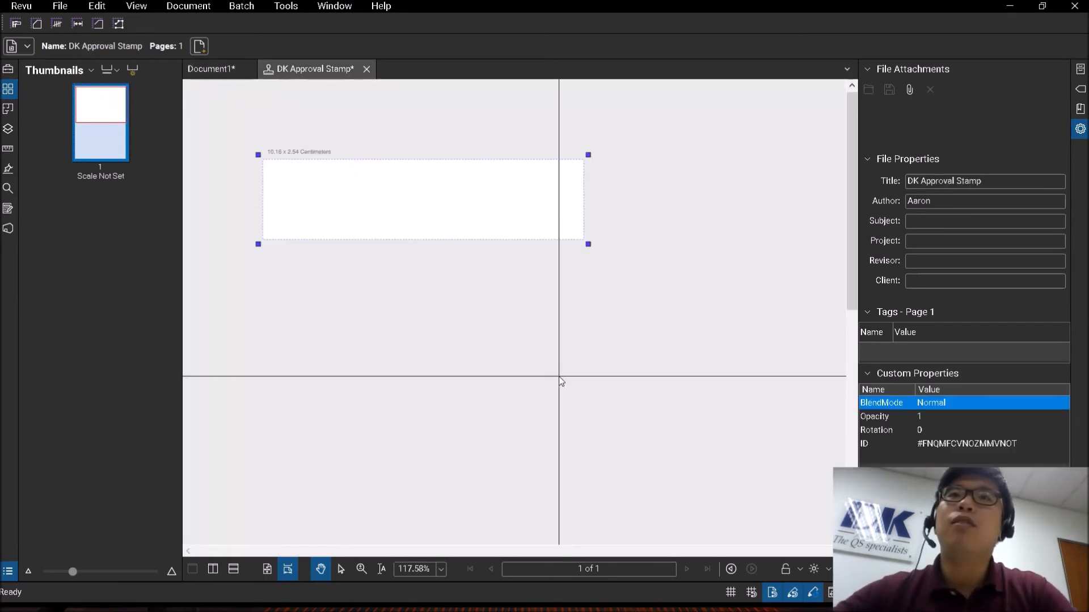
Insert the DK logo image from file into the left part of the blank approval stamp.
click(287, 6)
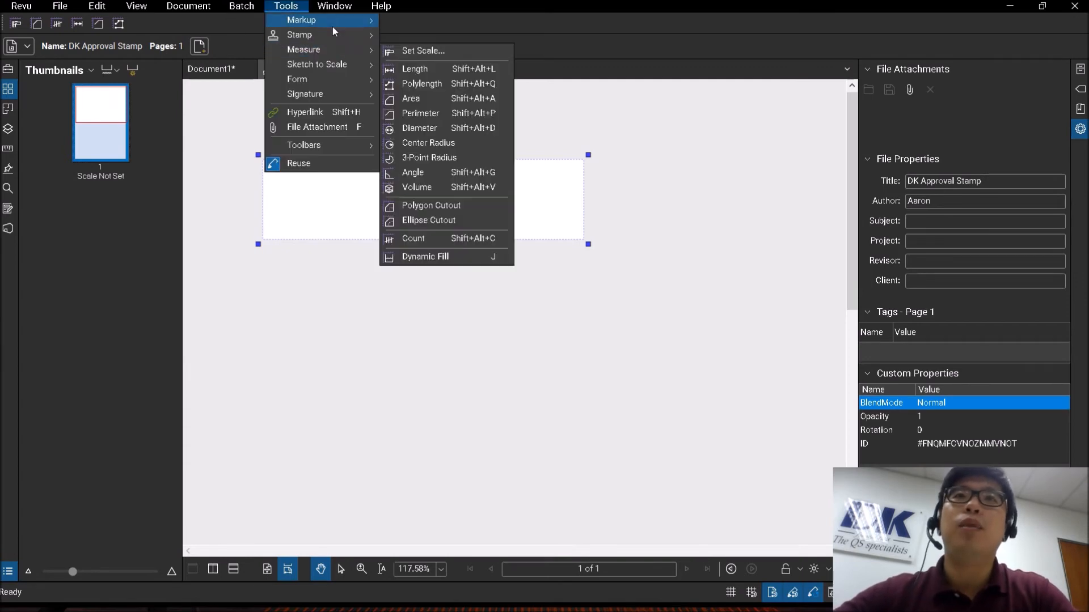
mouse_move(335, 23)
mouse_move(424, 293)
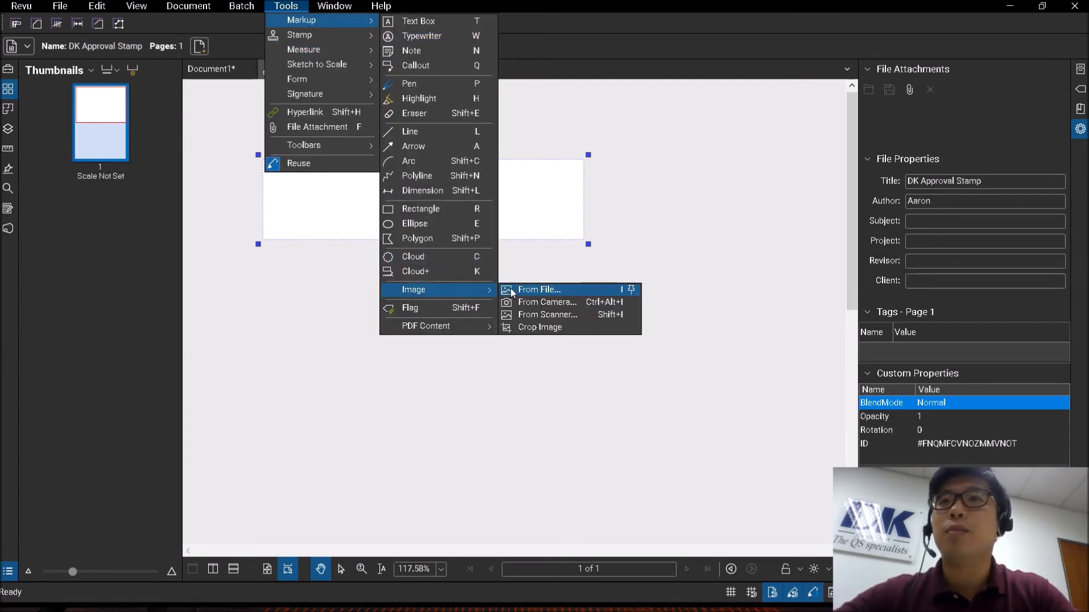
click(510, 288)
double_click(499, 293)
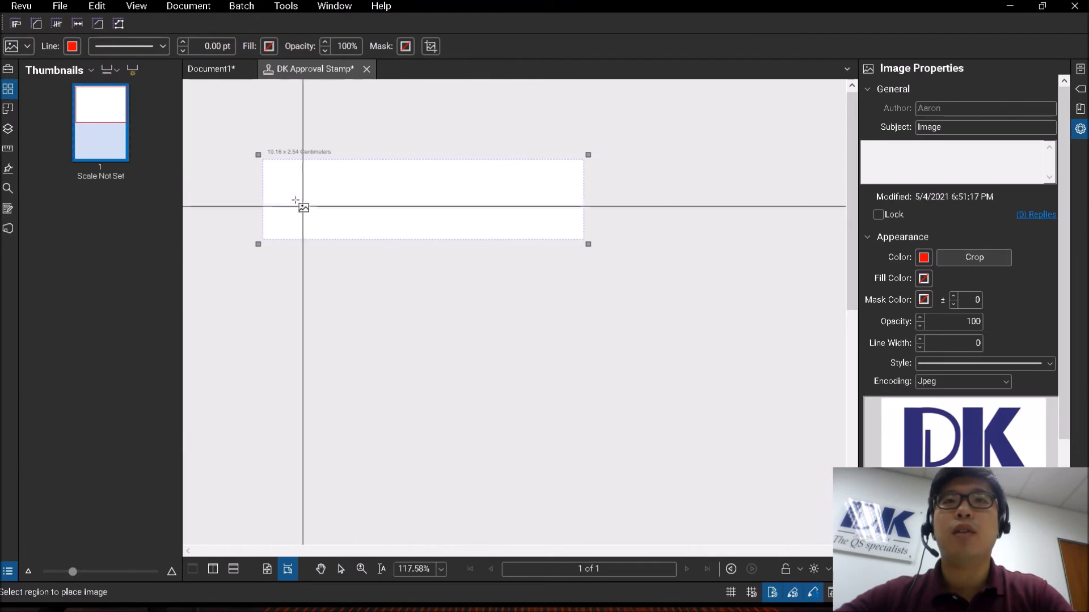
drag(278, 177, 356, 215)
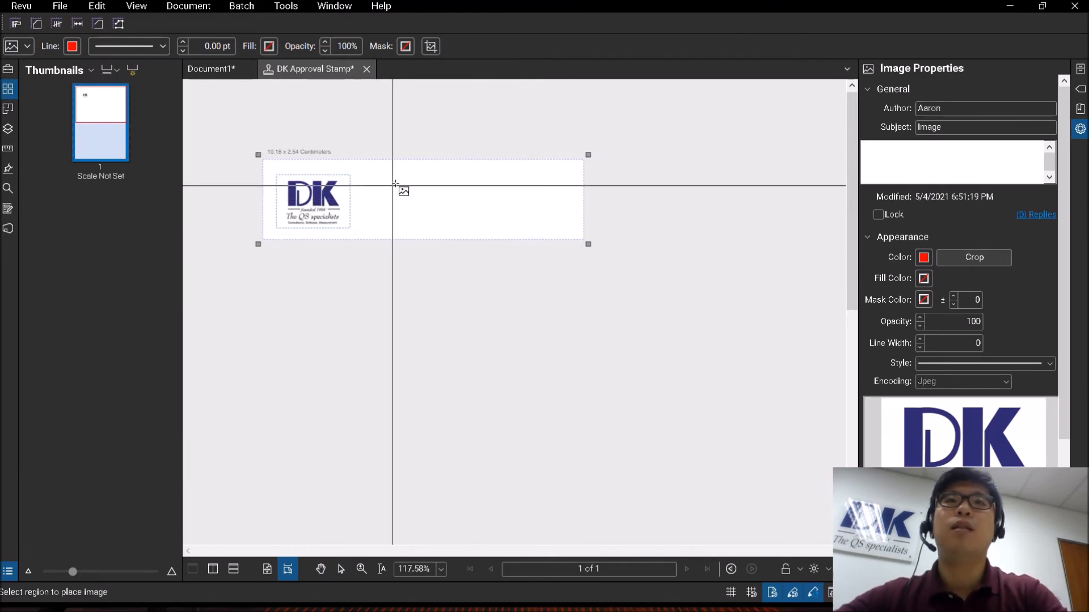
key(Escape)
Draw a vertical divider line just right of the logo, roughly as tall as the logo.
click(286, 6)
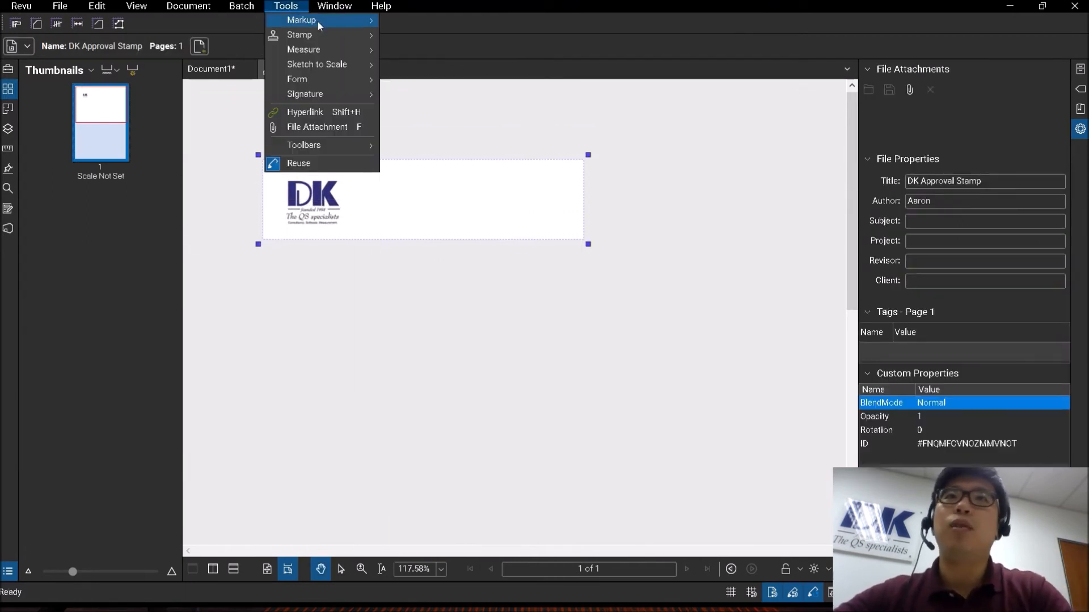
mouse_move(318, 21)
click(410, 131)
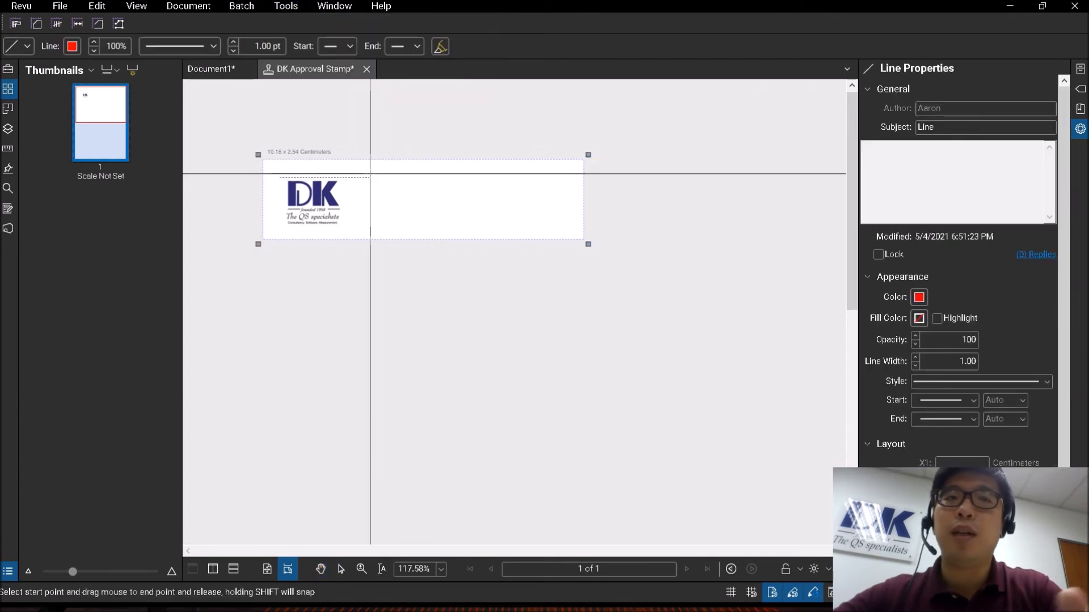
drag(369, 177, 369, 231)
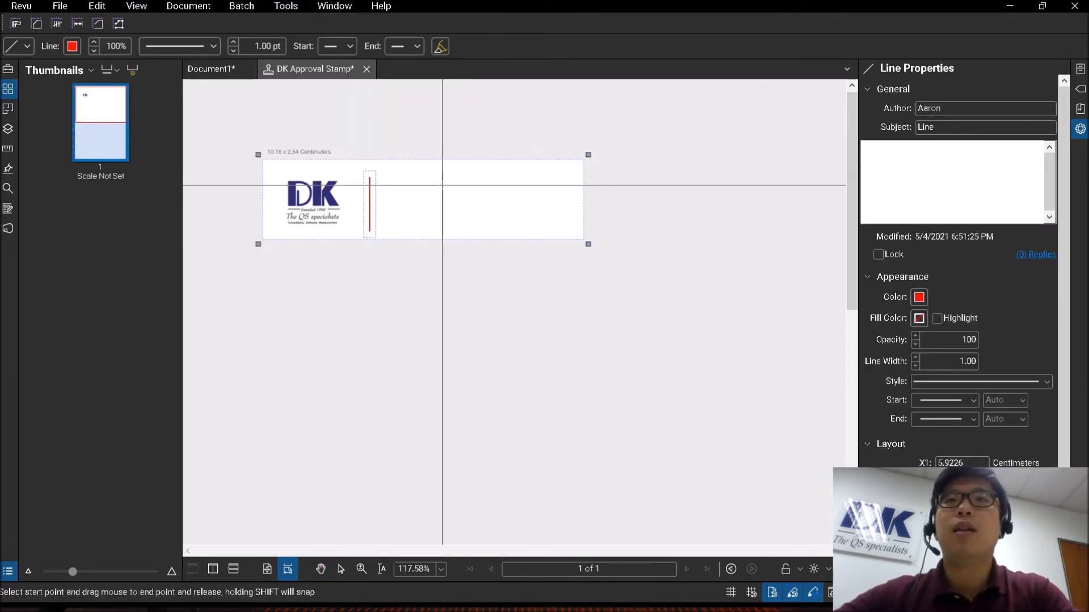
key(Escape)
Change the divider line's color to blue and its line width to 3.00, and deselect it.
click(370, 214)
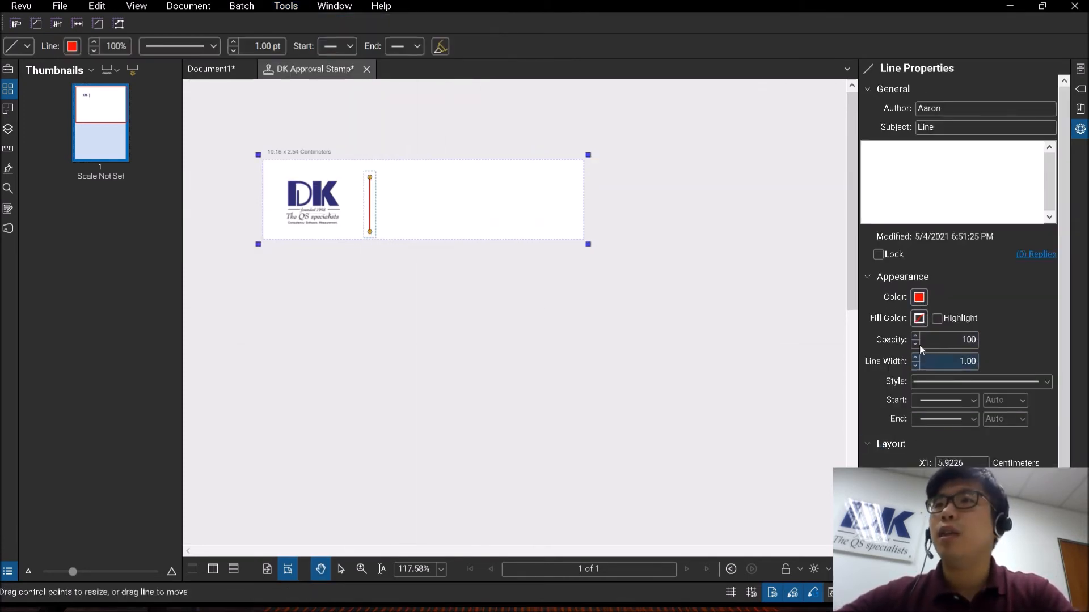
click(919, 298)
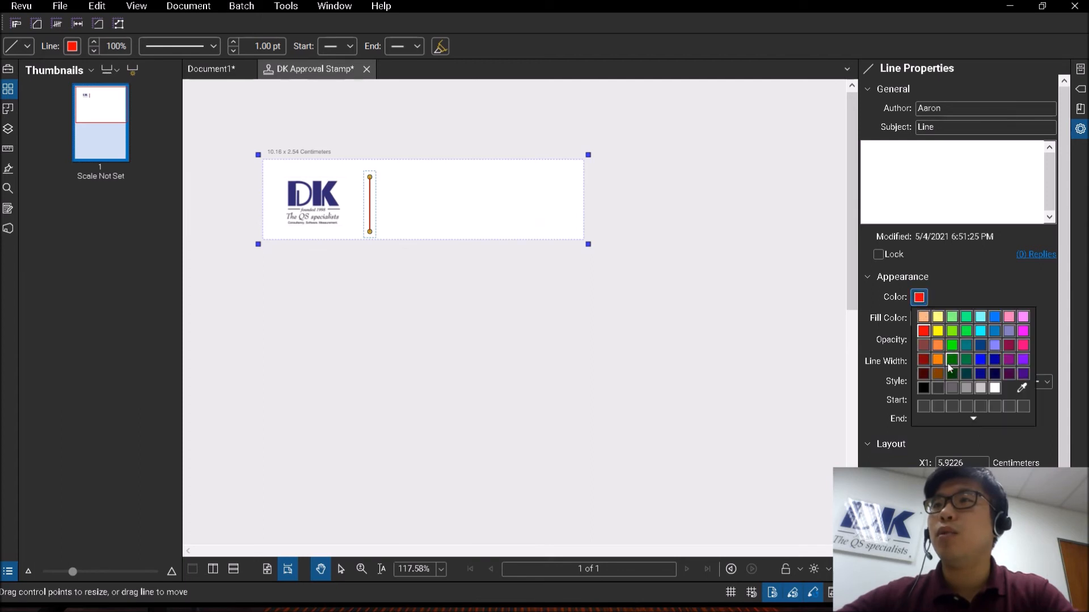
click(981, 360)
click(916, 357)
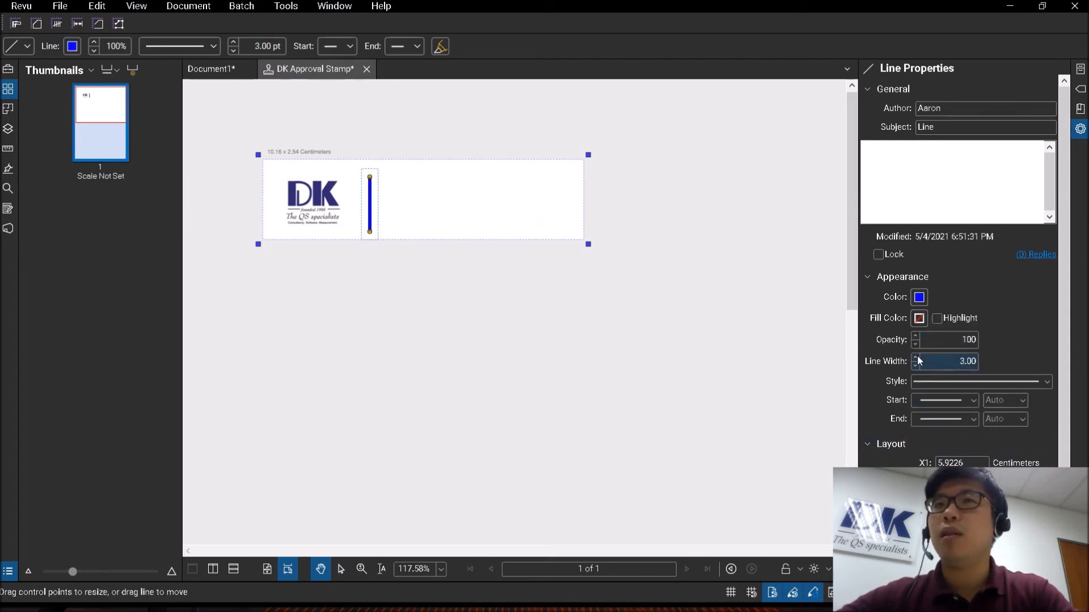
click(500, 299)
Add a text box right of the blue line reading "Approved by" followed by the dynamic User field.
scroll(377, 181, up, 4)
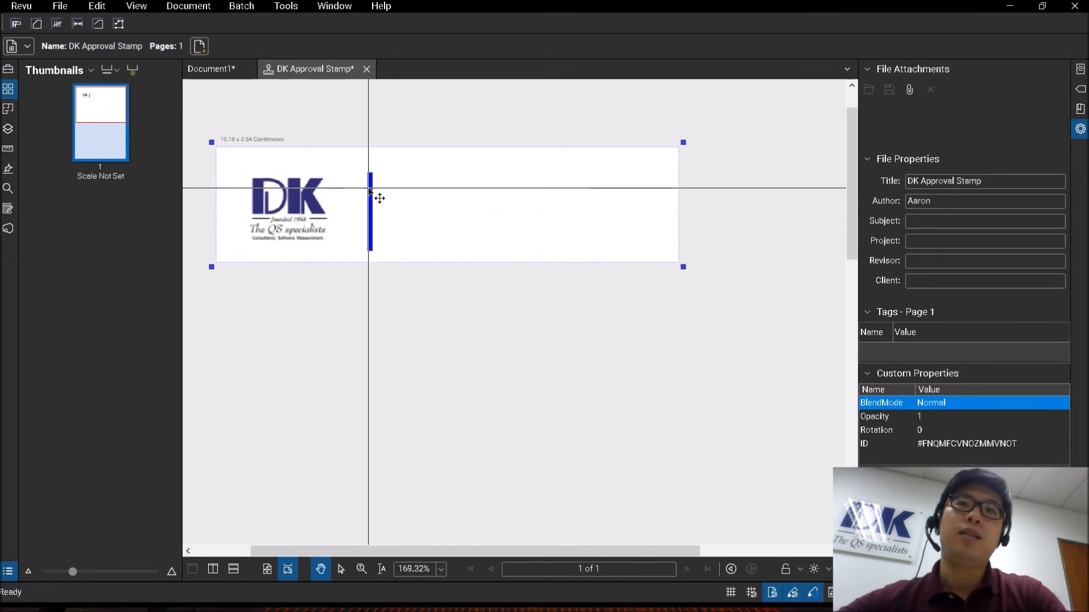
click(305, 8)
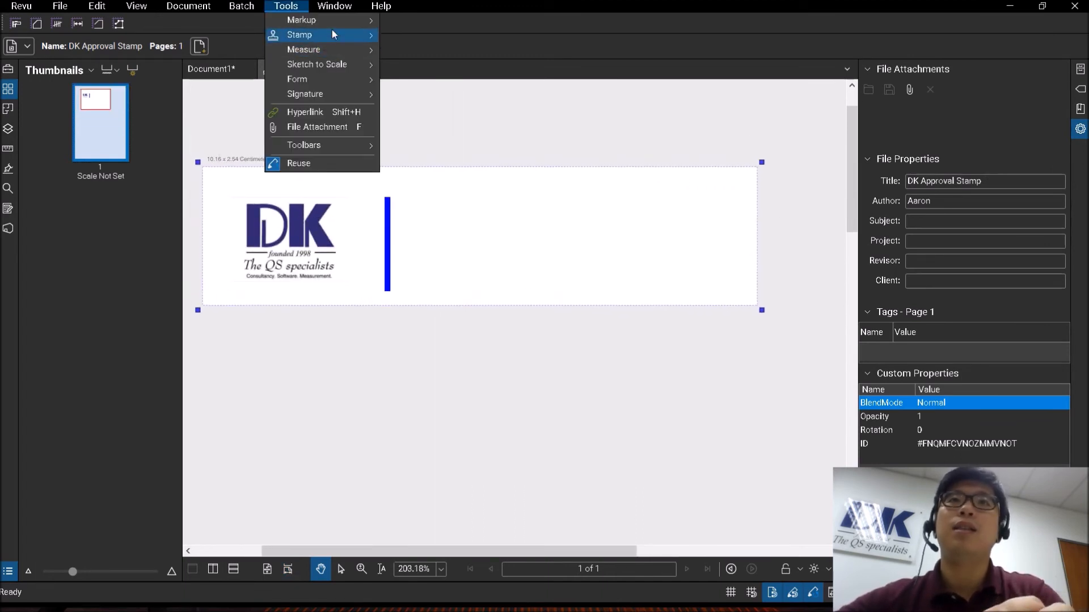
mouse_move(338, 24)
click(399, 22)
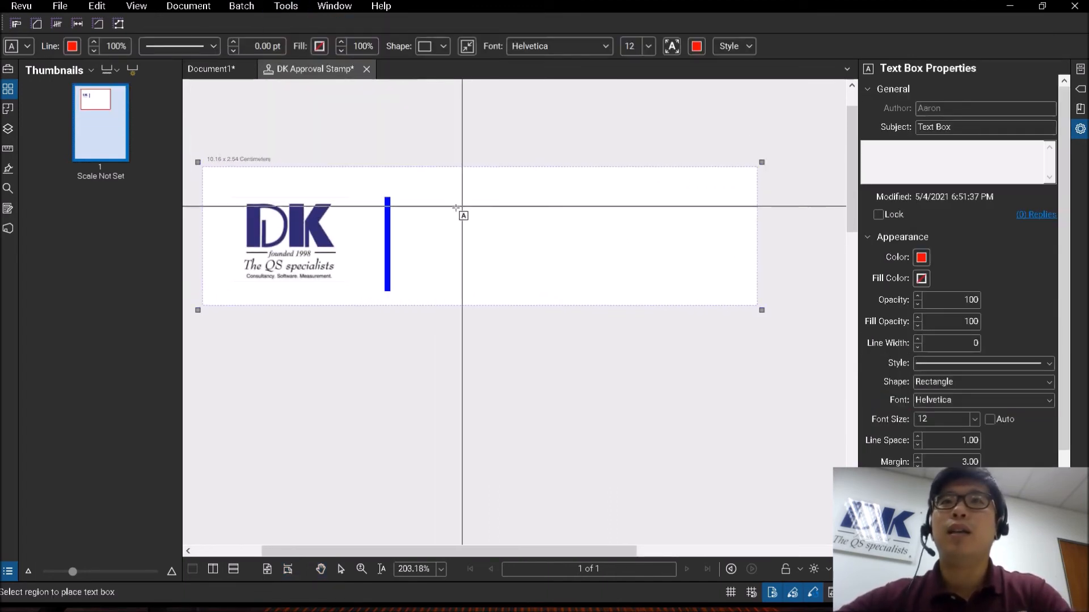
drag(450, 206, 715, 236)
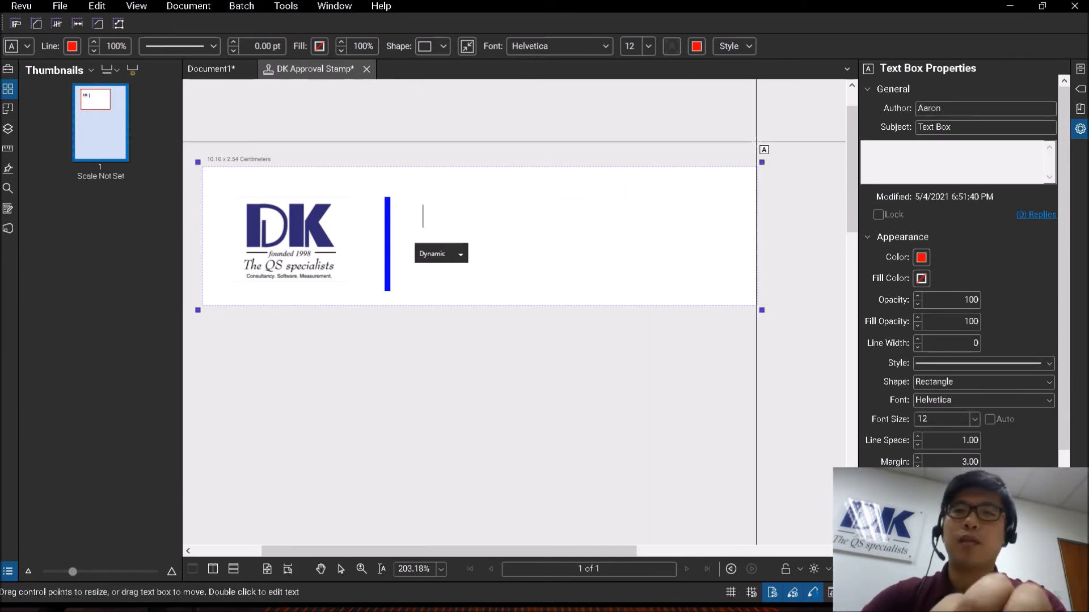
text(Approved by)
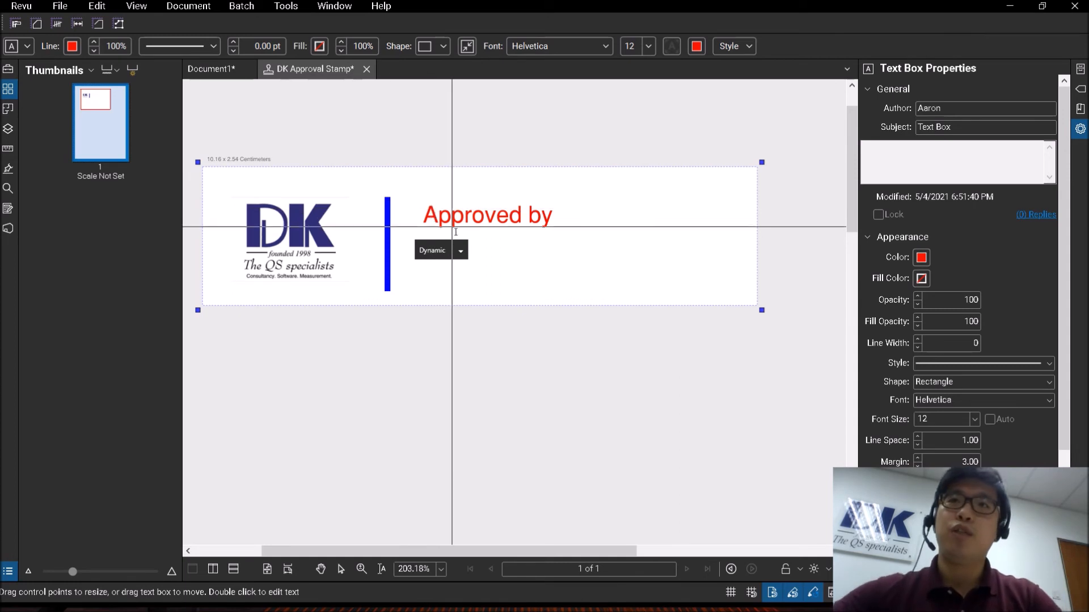
click(459, 255)
key(ctrl)
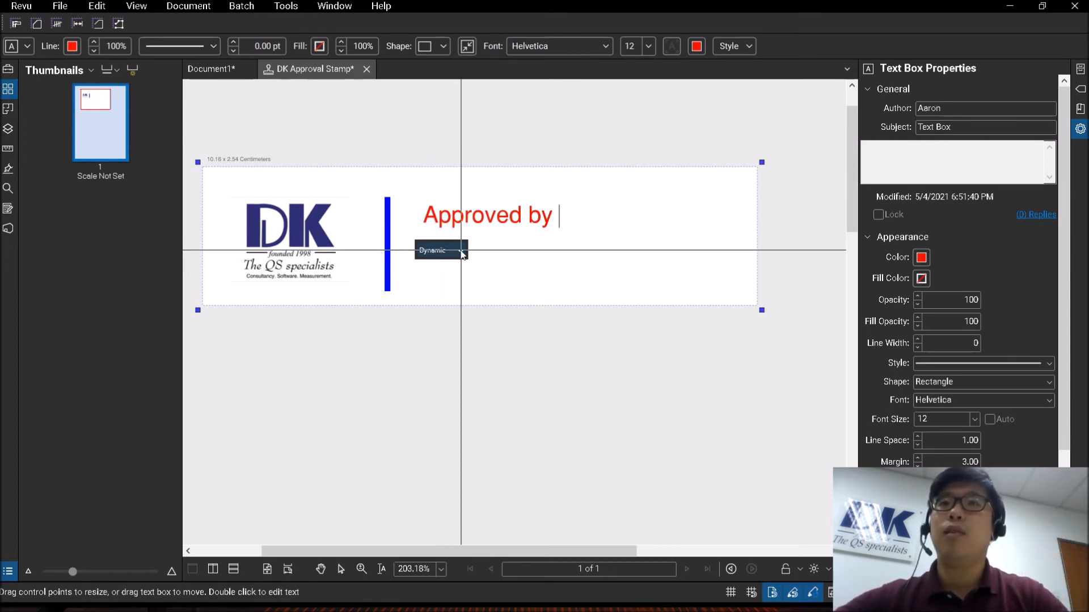
click(463, 252)
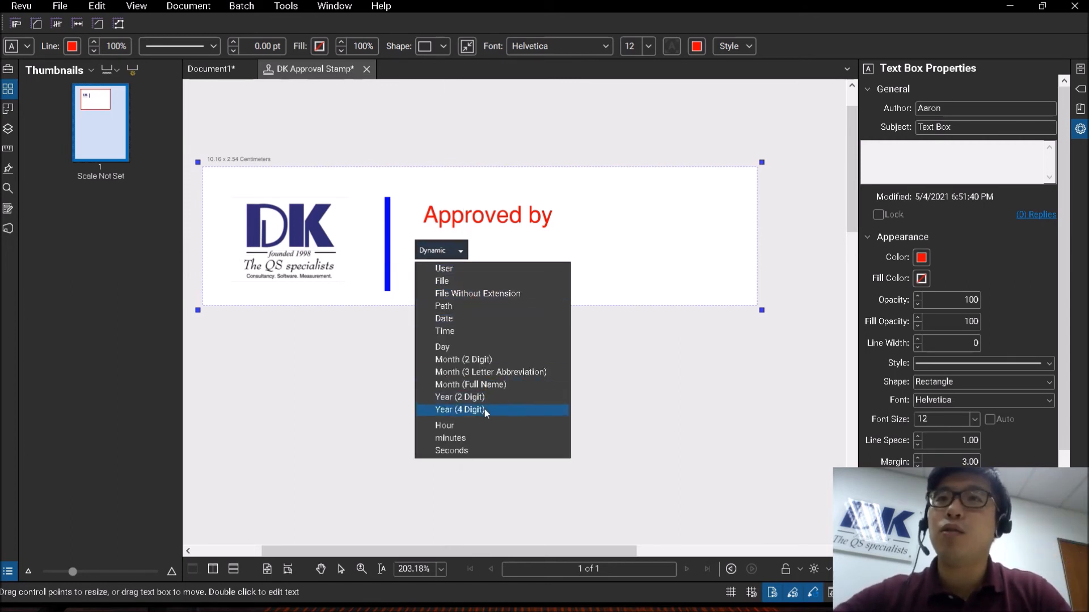
click(462, 269)
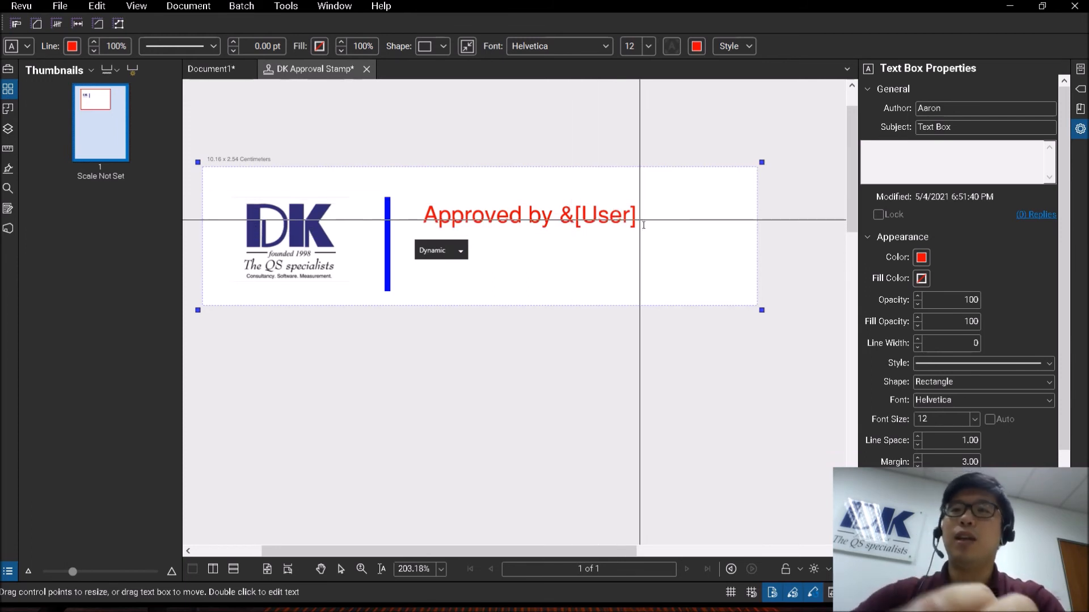
Below a blank line in the text box, add "on" followed by the dynamic Date field and finish editing.
key(Return)
key(Return)
text(on)
click(457, 304)
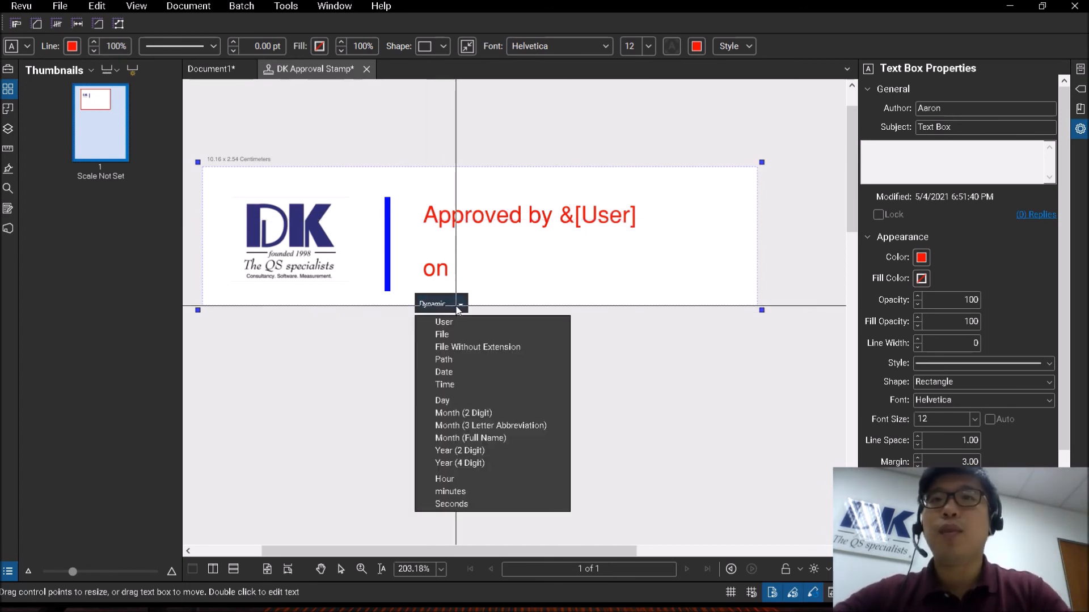
click(451, 370)
key(Escape)
key(Escape)
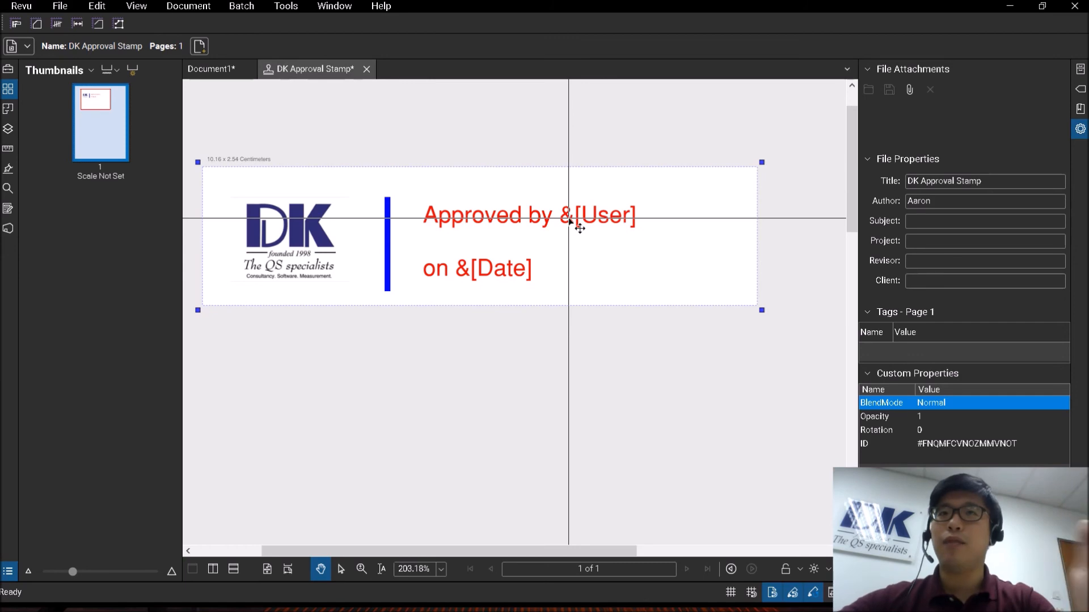
Save the stamp as DK Approval Stamp.pdf and close its file.
right_click(290, 70)
click(401, 88)
click(649, 444)
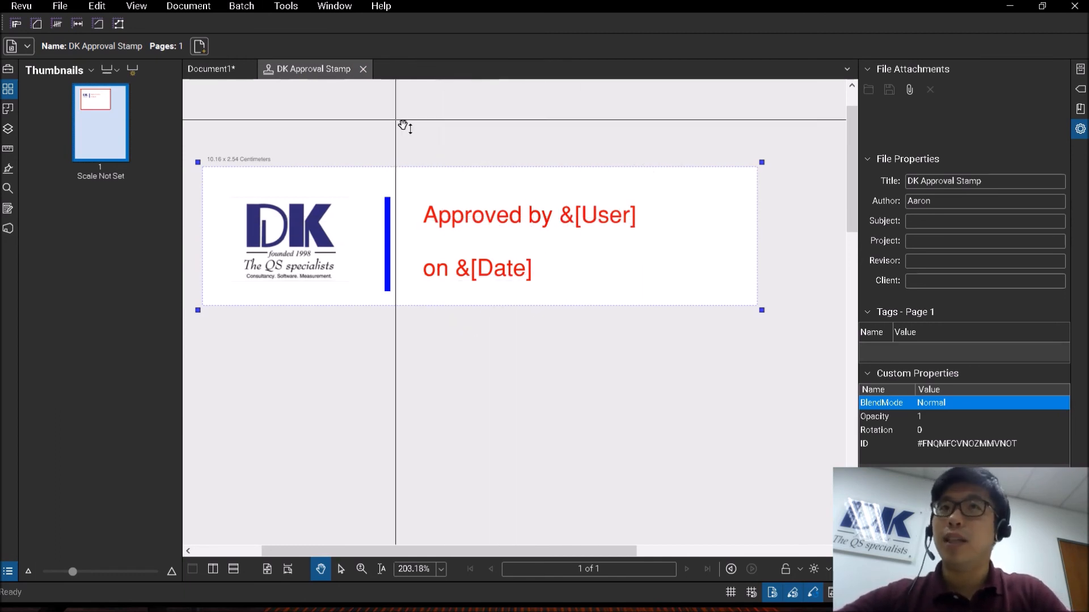
click(363, 69)
click(302, 7)
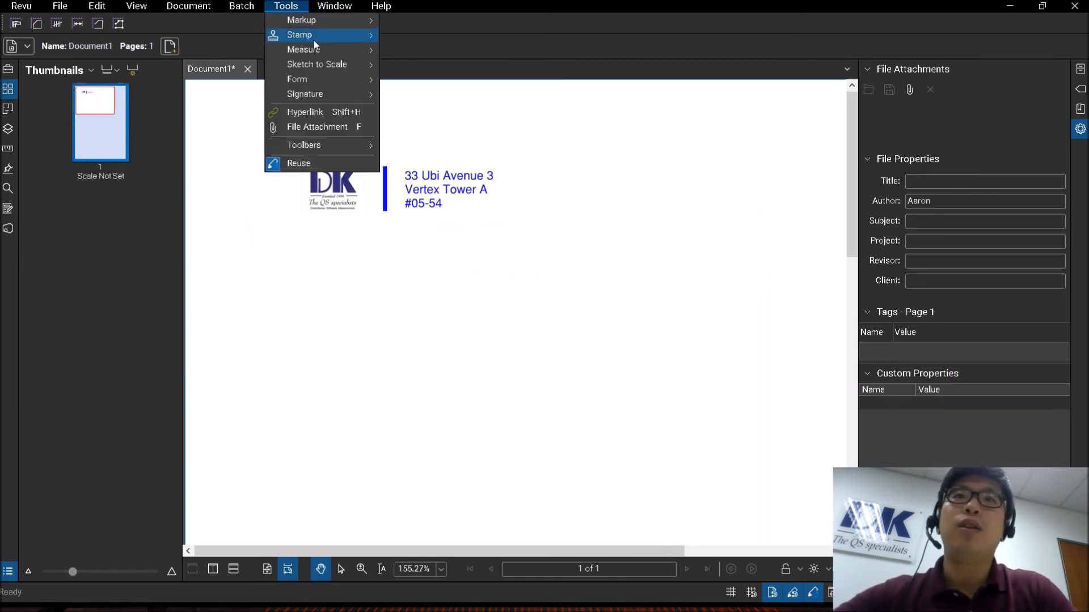
mouse_move(314, 39)
click(452, 161)
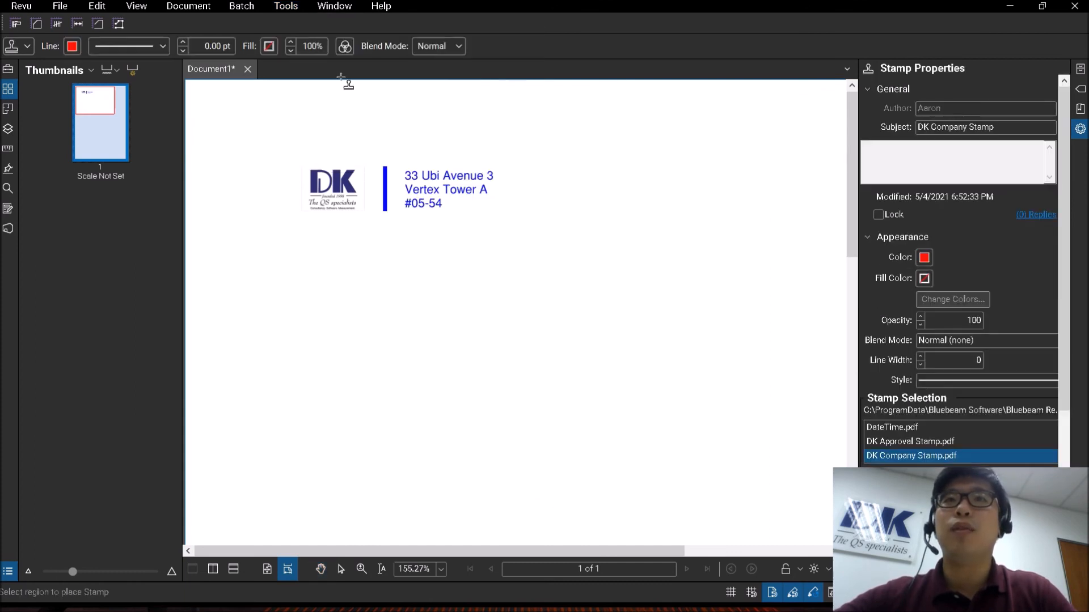
key(Escape)
Place the DK Approval Stamp.pdf stamp on Document1 below the company stamp.
click(286, 5)
mouse_move(321, 35)
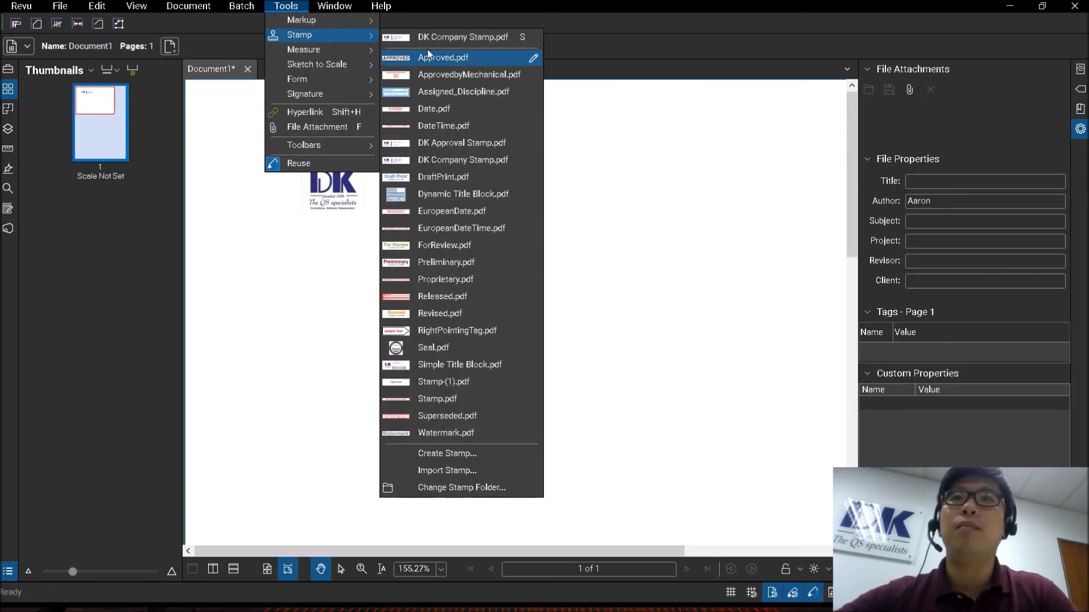
click(480, 146)
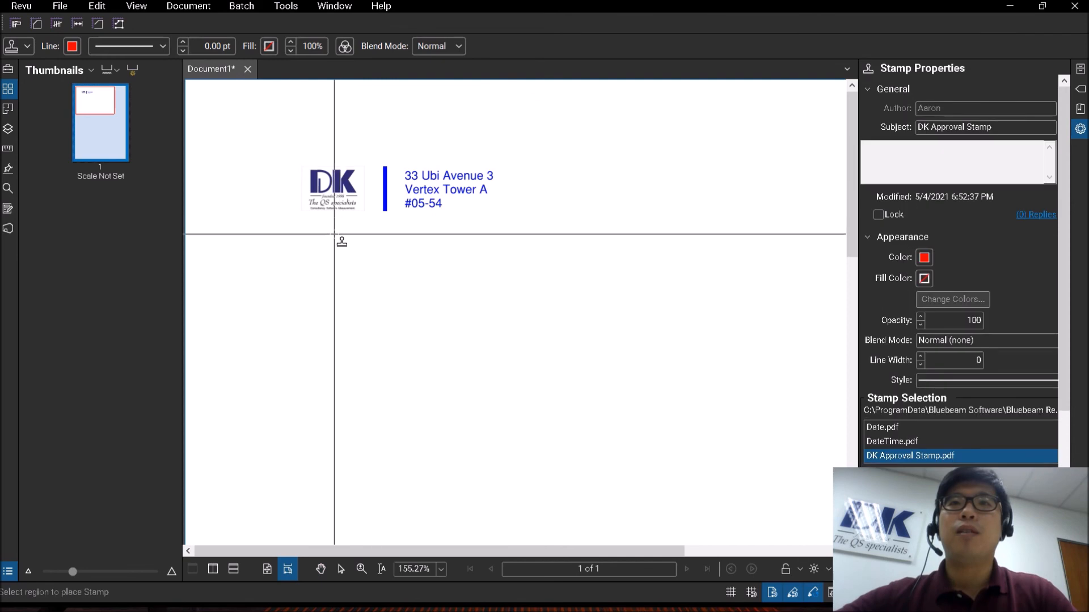
drag(481, 319, 593, 366)
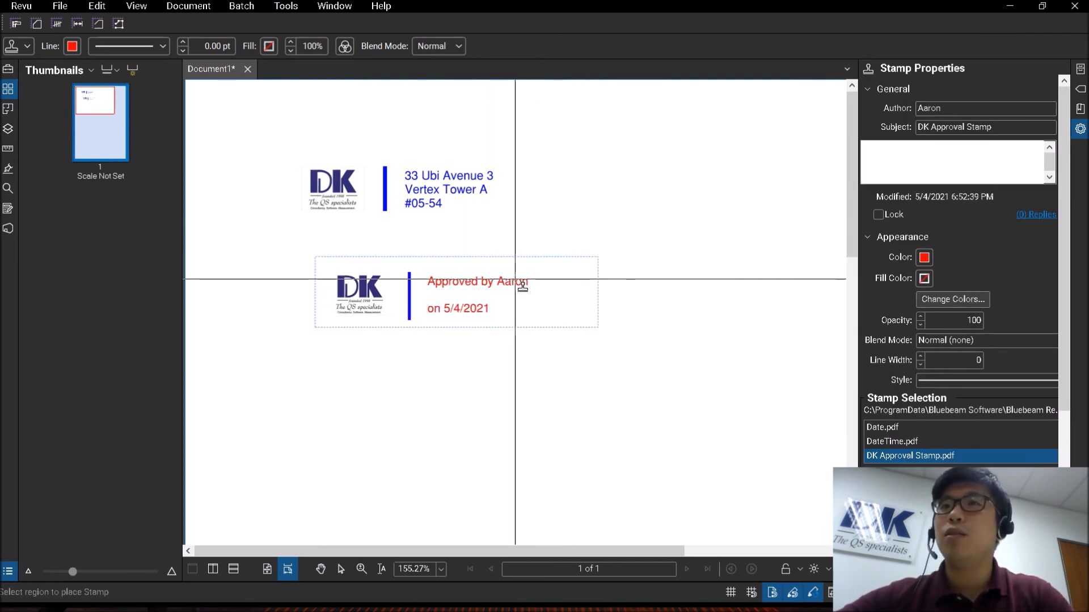
click(468, 315)
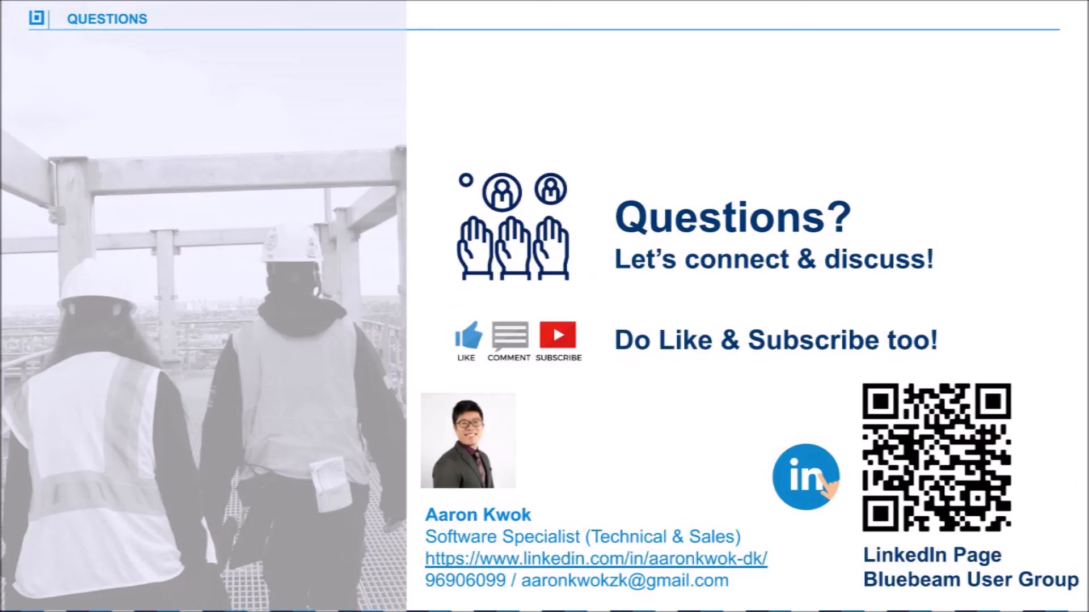